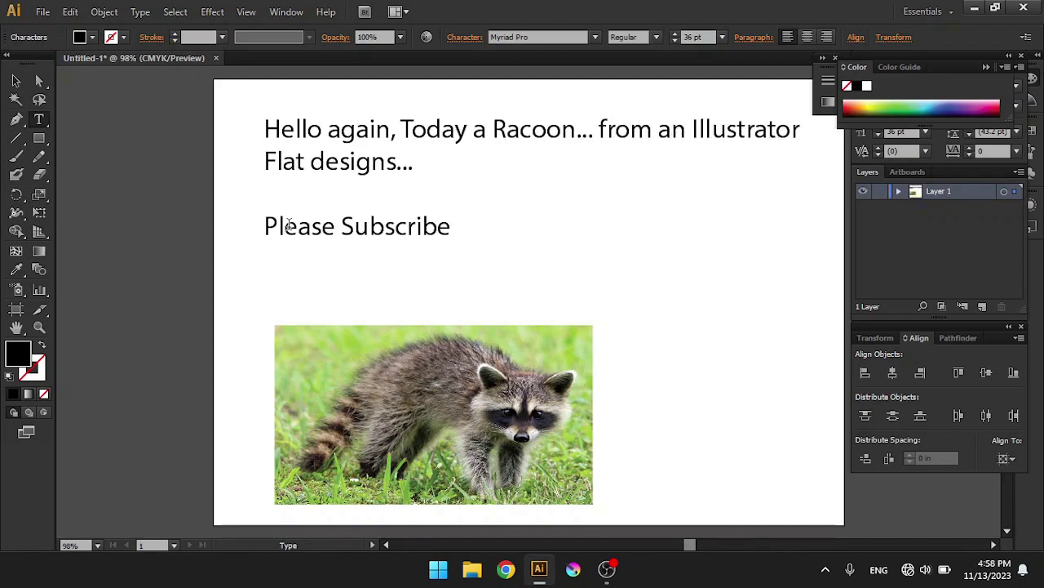
# - Delete the intro text and move the raccoon reference photo to the top
pyautogui.click(18, 85)
pyautogui.click(454, 193)
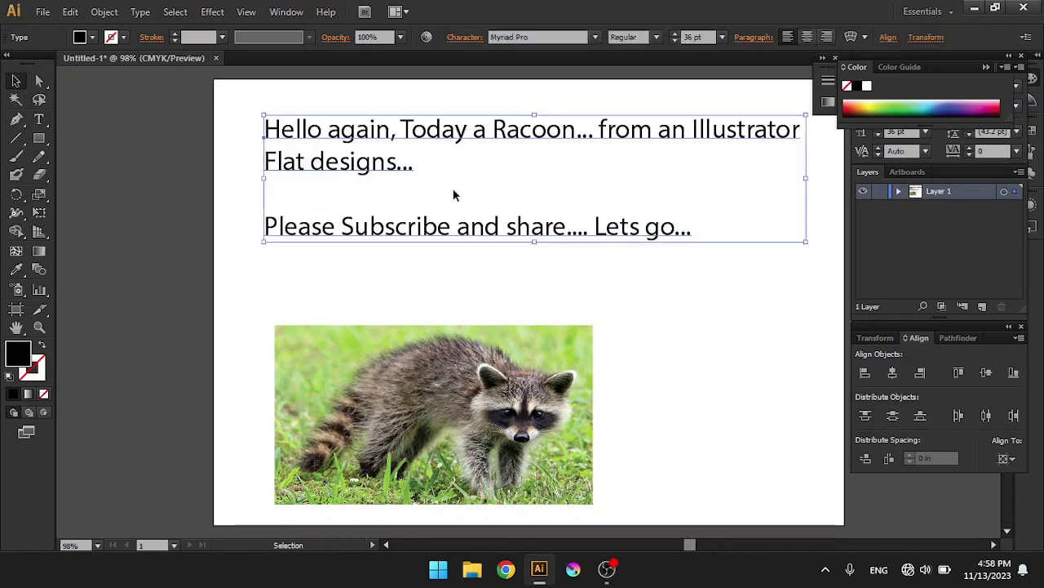
pyautogui.press('Delete')
pyautogui.moveTo(483, 346); pyautogui.dragTo(264, 102)
# - Draw an oval head and fill it with the photo's brown fur colour
pyautogui.press('l')
pyautogui.moveTo(414, 296); pyautogui.dragTo(661, 434)
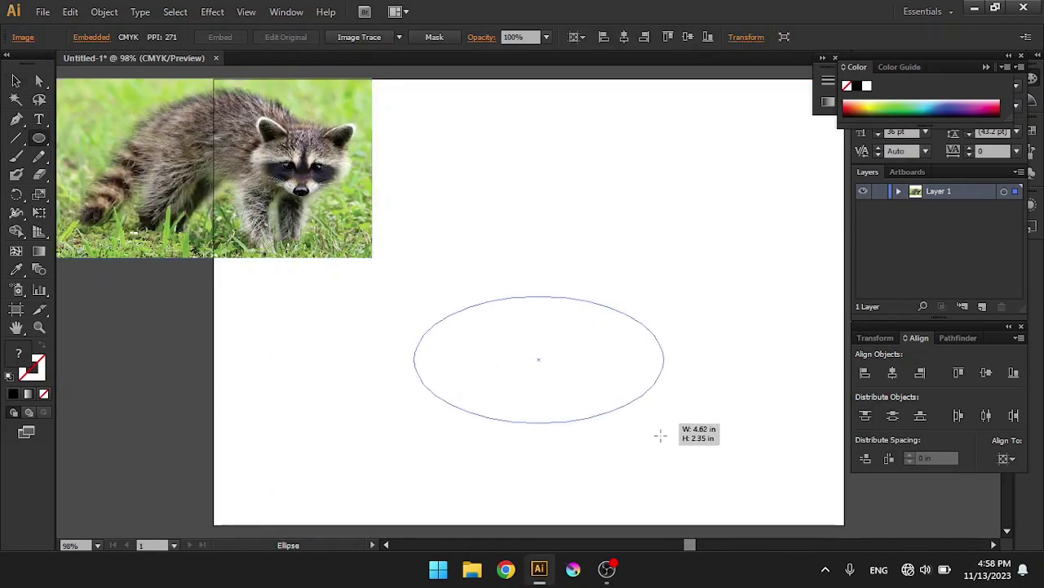
pyautogui.click(16, 269)
pyautogui.click(318, 136)
pyautogui.press('v')
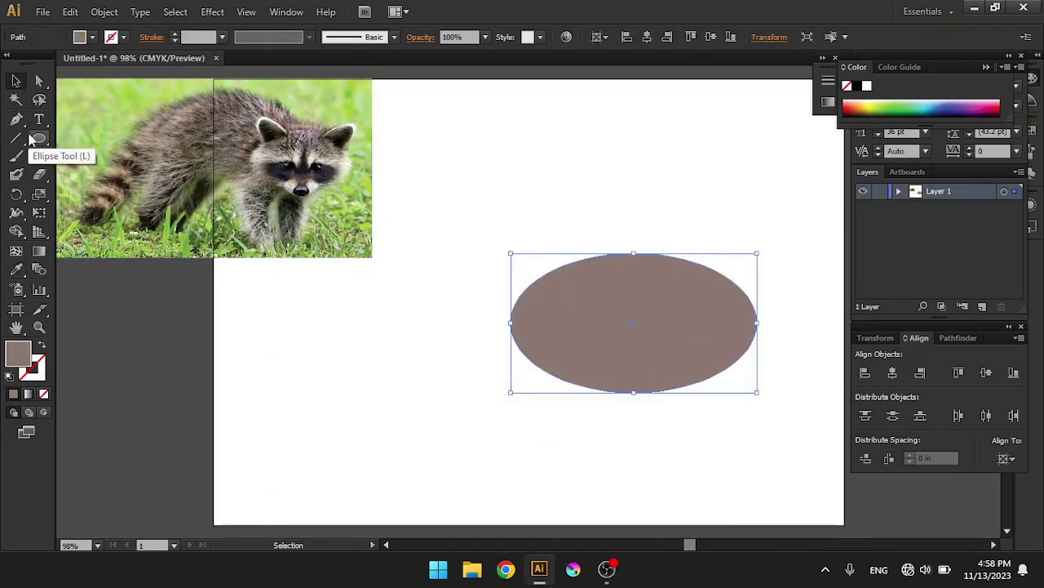
# - Draw a 3-point star triangle and move it beside the head
pyautogui.moveTo(39, 140); pyautogui.dragTo(118, 140)
pyautogui.moveTo(346, 315); pyautogui.dragTo(396, 343)
pyautogui.press('Down')
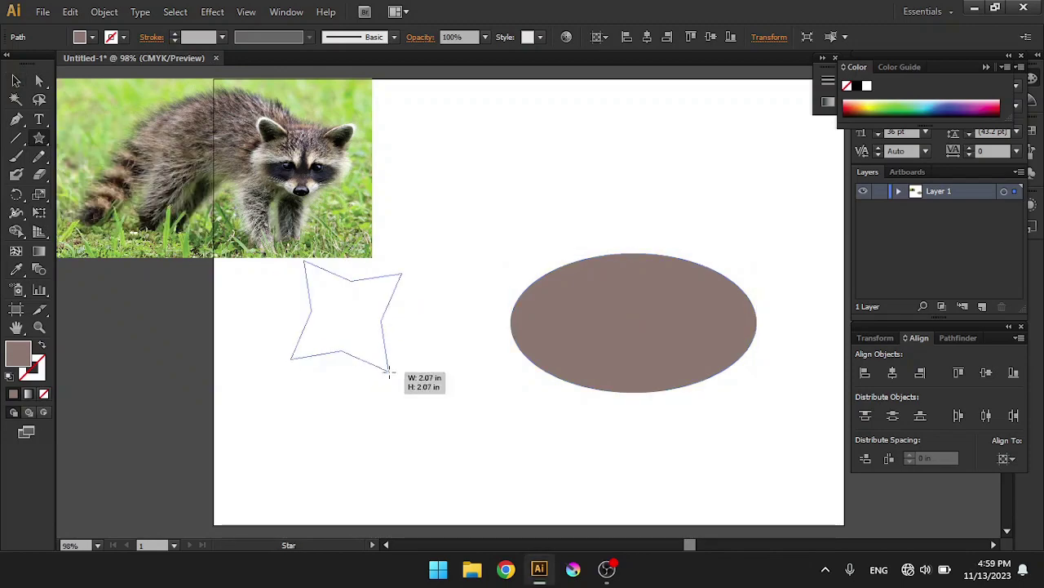
pyautogui.press('Down')
pyautogui.click(16, 80)
pyautogui.moveTo(346, 318)
pyautogui.mouseDown()
pyautogui.moveTo(442, 393)
pyautogui.moveTo(565, 255)
pyautogui.mouseUp()
# - Give the triangle Round Corners and make it a black ear at the head's upper left
pyautogui.click(212, 11)
pyautogui.click(424, 261)
pyautogui.click(694, 261)
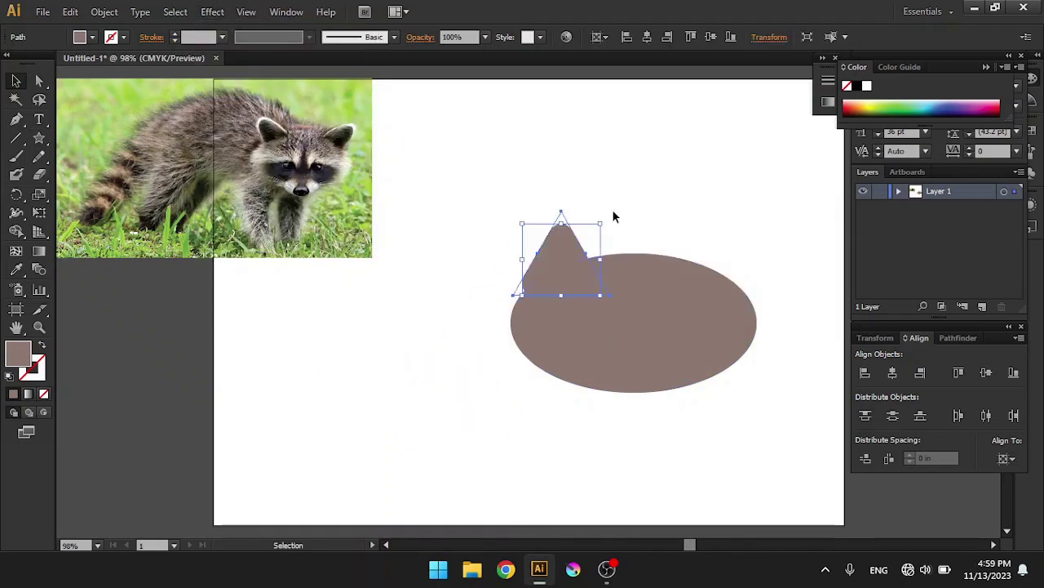
pyautogui.moveTo(612, 214); pyautogui.dragTo(541, 270)
pyautogui.click(105, 11)
pyautogui.click(153, 195)
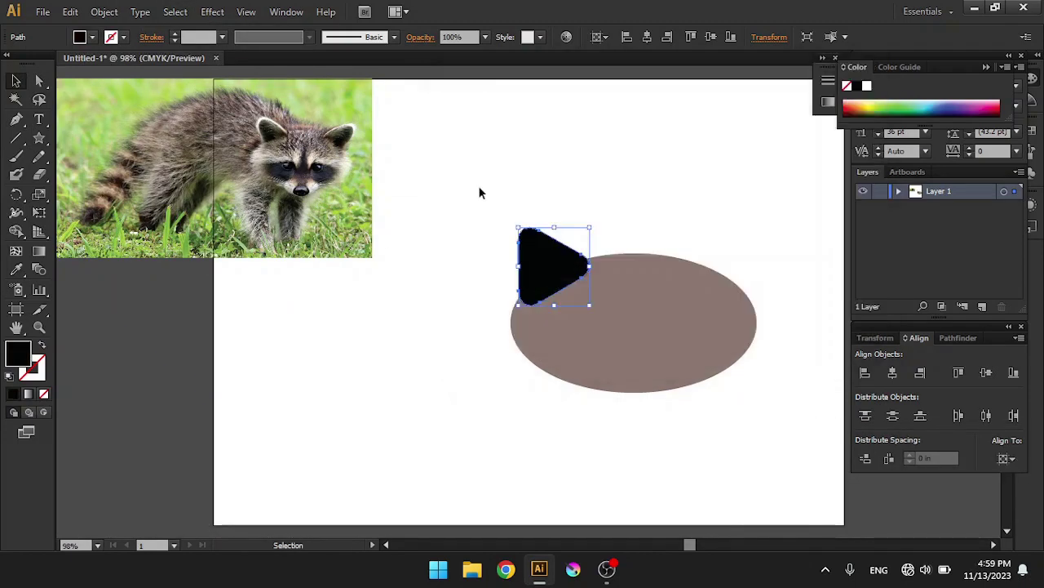
# - Reflect-copy the ear and place the copy at the head's upper right
pyautogui.moveTo(24, 204); pyautogui.dragTo(82, 212)
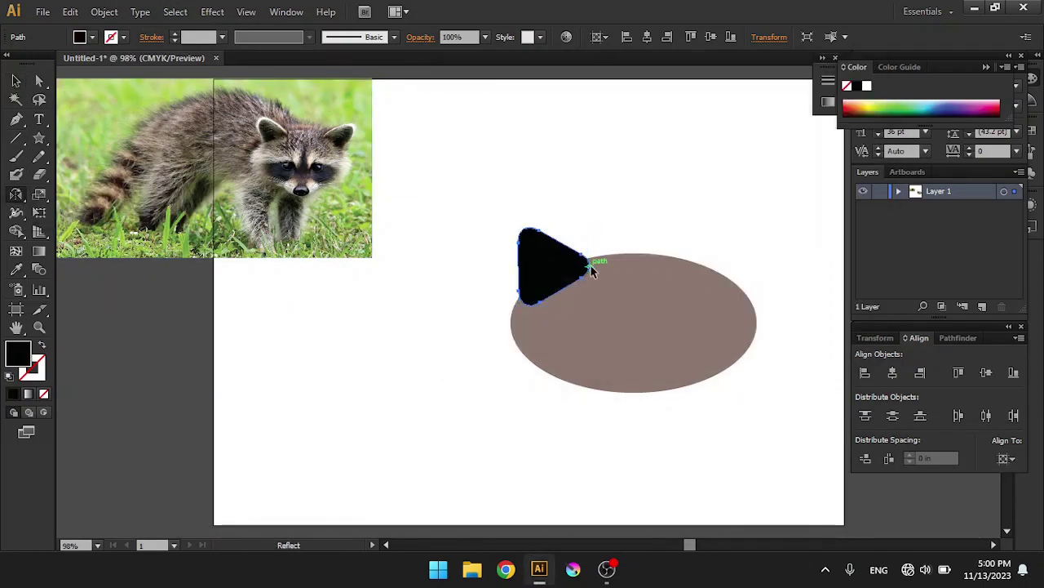
pyautogui.keyDown('alt'); pyautogui.click(590, 264); pyautogui.keyUp('alt')
pyautogui.click(788, 357)
pyautogui.moveTo(595, 259); pyautogui.dragTo(727, 259)
# - Bring the brown head oval to the front, in front of both ears
pyautogui.click(610, 287)
pyautogui.rightClick(610, 288)
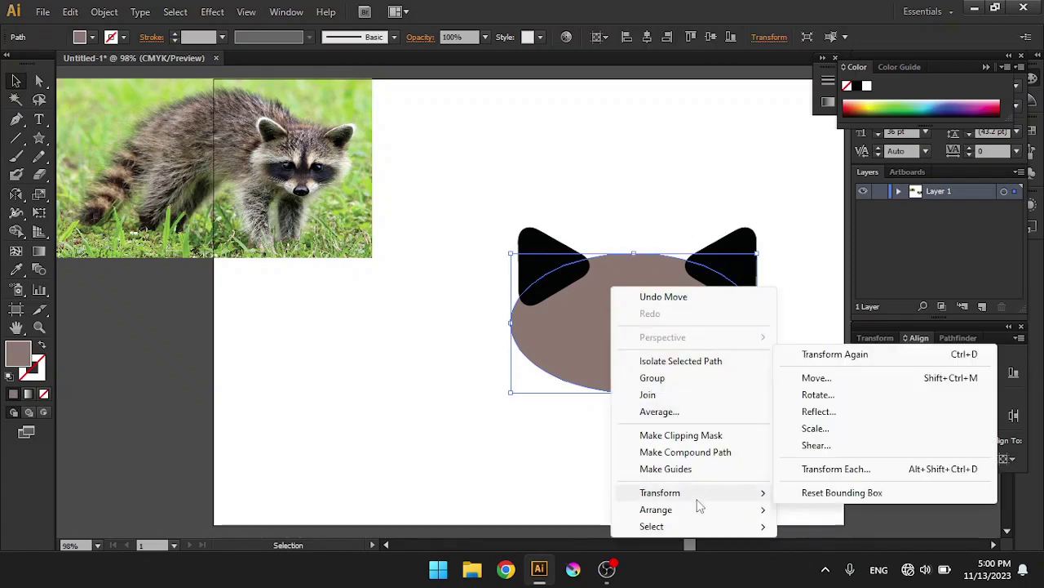
pyautogui.click(816, 510)
pyautogui.click(728, 257)
pyautogui.click(622, 203)
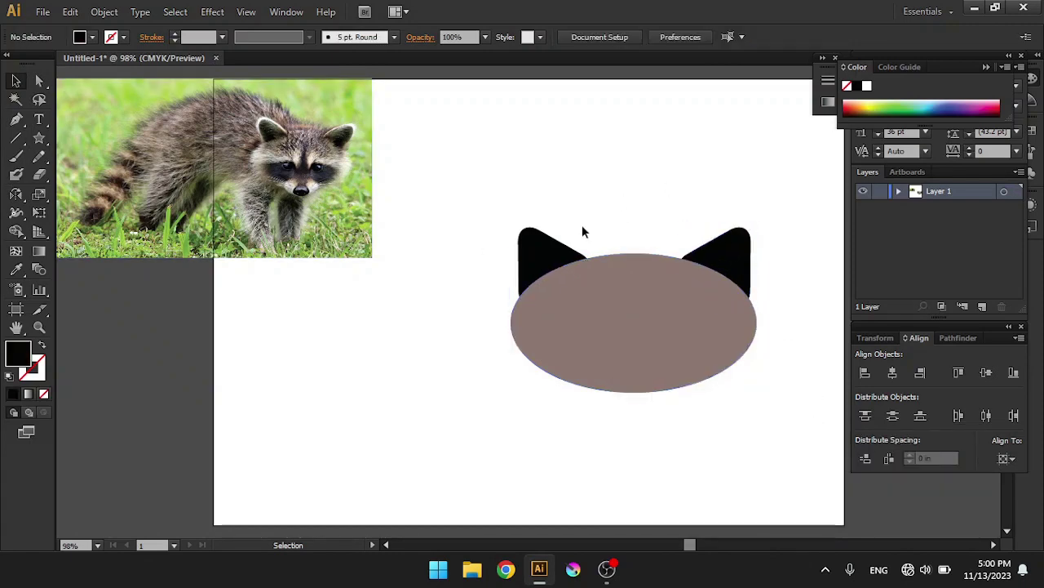
# - Draw a large and a small black ellipse and overlap them
pyautogui.moveTo(38, 138); pyautogui.dragTo(74, 184)
pyautogui.moveTo(329, 362); pyautogui.dragTo(501, 483)
pyautogui.moveTo(272, 341); pyautogui.dragTo(413, 406)
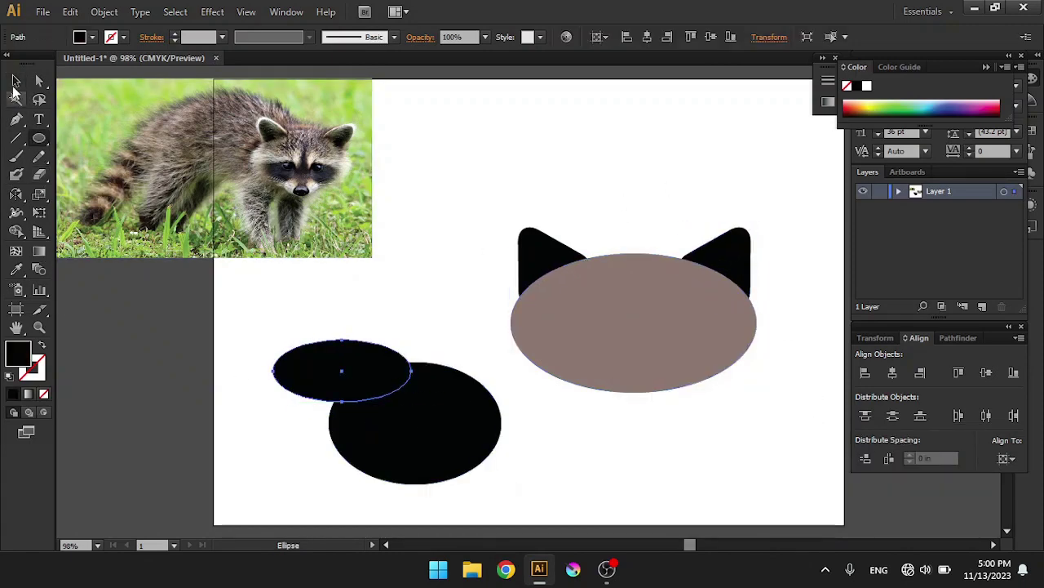
pyautogui.press('v')
pyautogui.moveTo(360, 371)
pyautogui.mouseDown()
pyautogui.moveTo(372, 388)
pyautogui.moveTo(628, 453)
pyautogui.mouseUp()
# - Add rotated ellipse copies around the large ellipse and select the whole cluster
pyautogui.moveTo(702, 489); pyautogui.dragTo(719, 480)
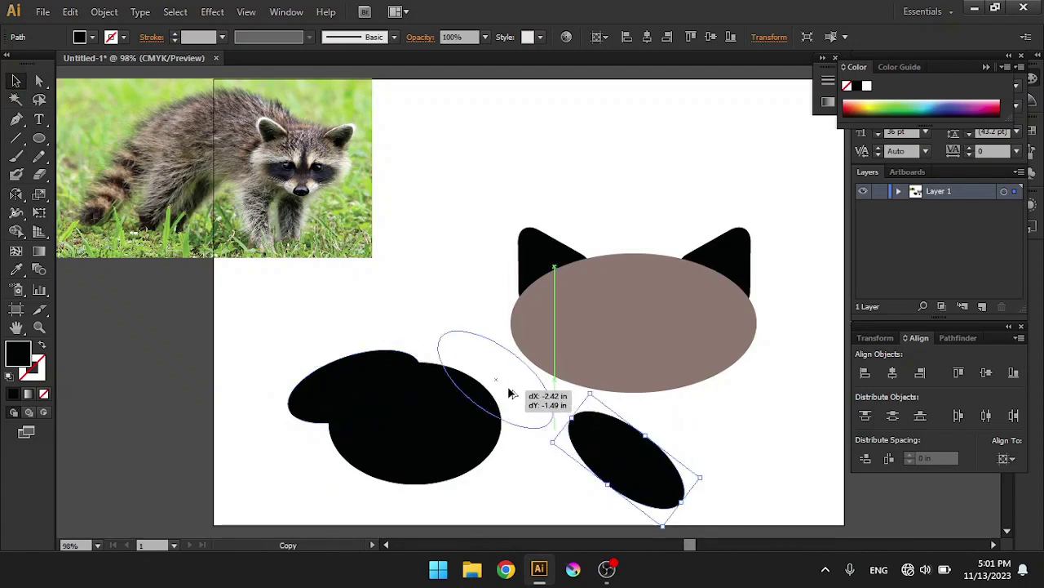
pyautogui.moveTo(628, 453)
pyautogui.mouseDown()
pyautogui.moveTo(492, 383)
pyautogui.moveTo(621, 457)
pyautogui.mouseUp()
pyautogui.moveTo(693, 473)
pyautogui.mouseDown()
pyautogui.moveTo(702, 444)
pyautogui.moveTo(485, 484)
pyautogui.mouseUp()
pyautogui.click(722, 456)
pyautogui.moveTo(755, 472); pyautogui.dragTo(758, 454)
pyautogui.moveTo(702, 474); pyautogui.dragTo(350, 492)
pyautogui.moveTo(269, 326); pyautogui.dragTo(514, 514)
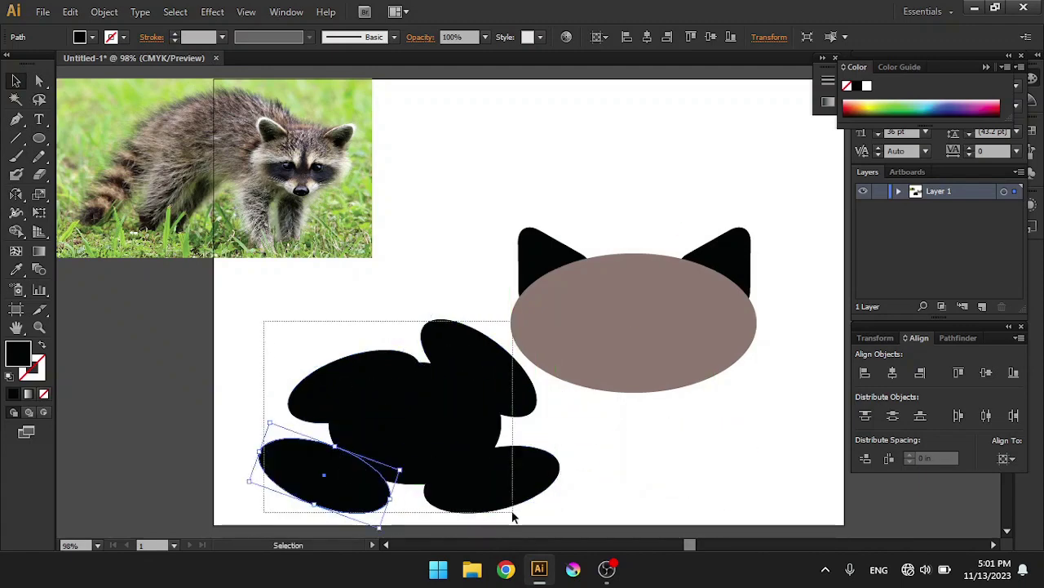
# - Try trimming the outer ellipse regions with Shape Builder, then undo the removals
pyautogui.hotkey('shift', 'm')
pyautogui.keyDown('alt'); pyautogui.click(318, 384); pyautogui.keyUp('alt')
pyautogui.keyDown('alt'); pyautogui.click(505, 368); pyautogui.keyUp('alt')
pyautogui.keyDown('alt'); pyautogui.click(522, 481); pyautogui.keyUp('alt')
pyautogui.keyDown('alt'); pyautogui.click(293, 482); pyautogui.keyUp('alt')
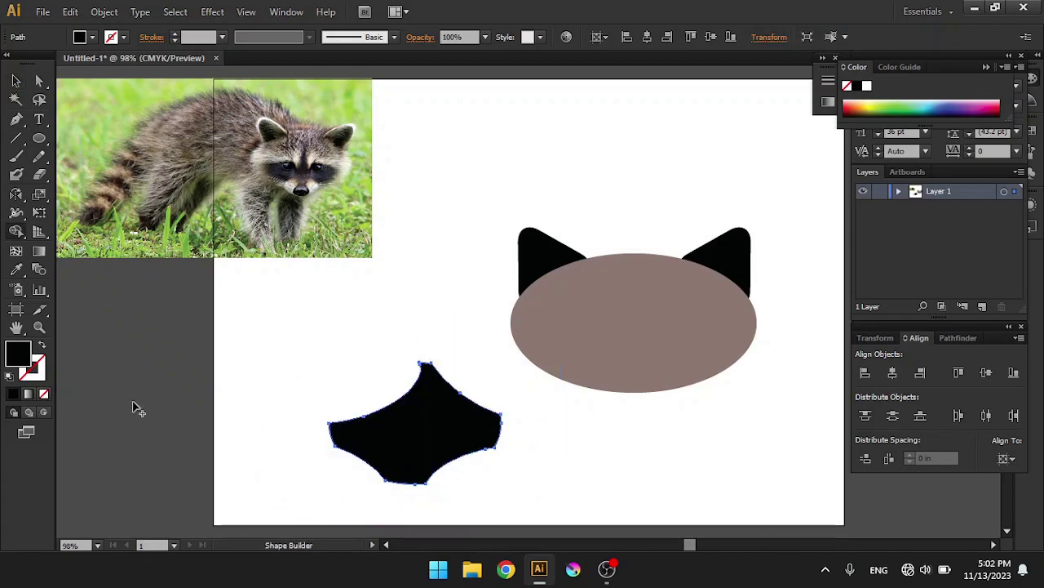
pyautogui.hotkey('ctrl', 'z')
pyautogui.hotkey('ctrl', 'z')
pyautogui.hotkey('ctrl', 'z')
pyautogui.hotkey('ctrl', 'z')
pyautogui.press('v')
pyautogui.click(373, 381)
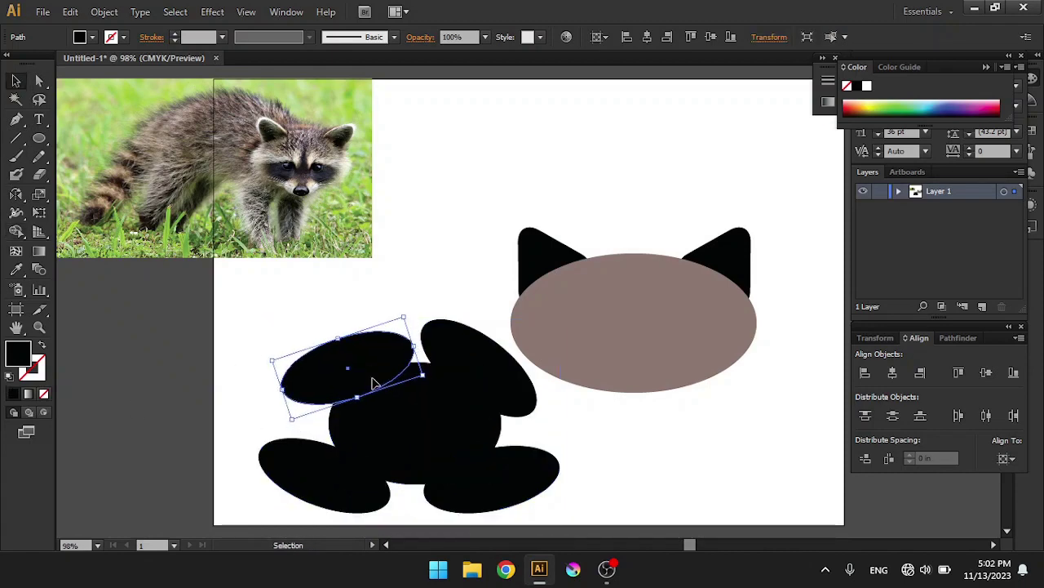
# - Remove the outer ellipses with Shape Builder, leaving a notched patch
pyautogui.hotkey('shift', 'm')
pyautogui.keyDown('alt'); pyautogui.click(318, 368); pyautogui.keyUp('alt')
pyautogui.keyDown('alt'); pyautogui.click(481, 367); pyautogui.keyUp('alt')
pyautogui.keyDown('alt'); pyautogui.click(490, 477); pyautogui.keyUp('alt')
pyautogui.keyDown('alt'); pyautogui.click(323, 478); pyautogui.keyUp('alt')
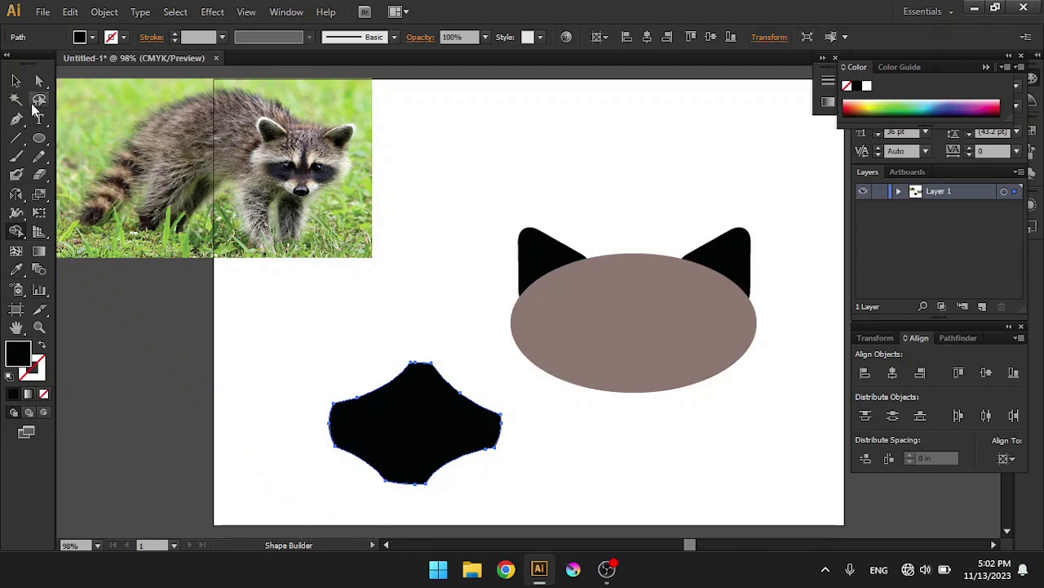
# - Scale the notched patch onto the head and Reflect-copy it for the other side
pyautogui.moveTo(386, 434)
pyautogui.mouseDown()
pyautogui.moveTo(573, 373)
pyautogui.moveTo(618, 326)
pyautogui.mouseUp()
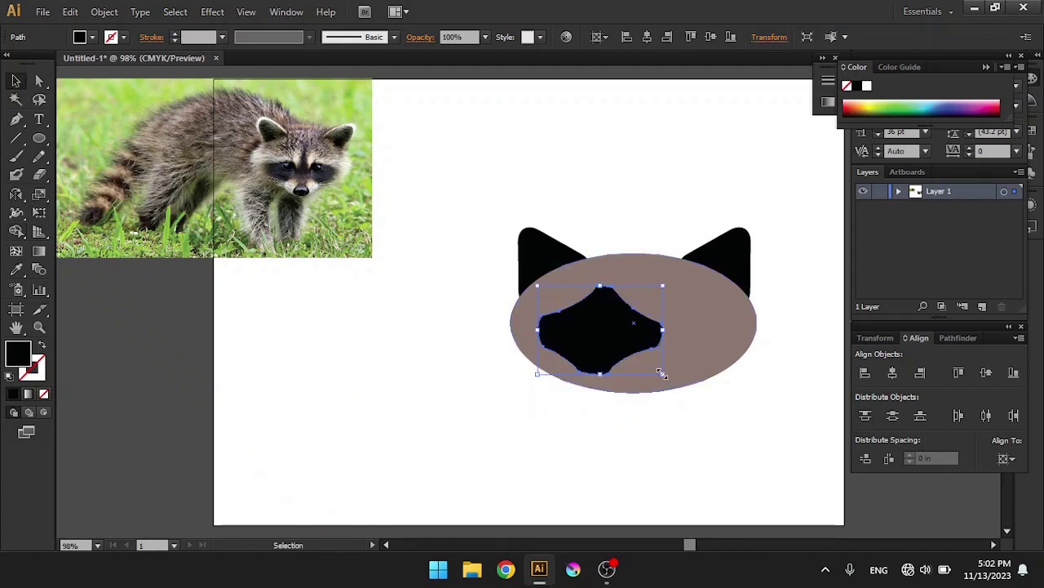
pyautogui.moveTo(661, 373); pyautogui.dragTo(602, 349)
pyautogui.keyDown('alt'); pyautogui.click(638, 335); pyautogui.keyUp('alt')
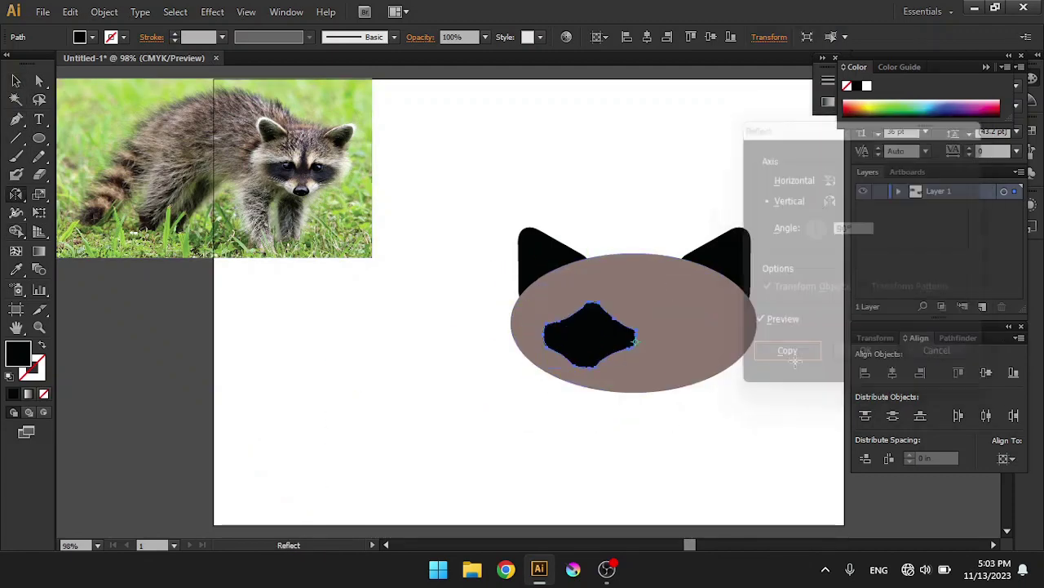
pyautogui.click(938, 204)
pyautogui.press('v')
# - Fill the eye patch with very dark brown 1C1918
pyautogui.press('i')
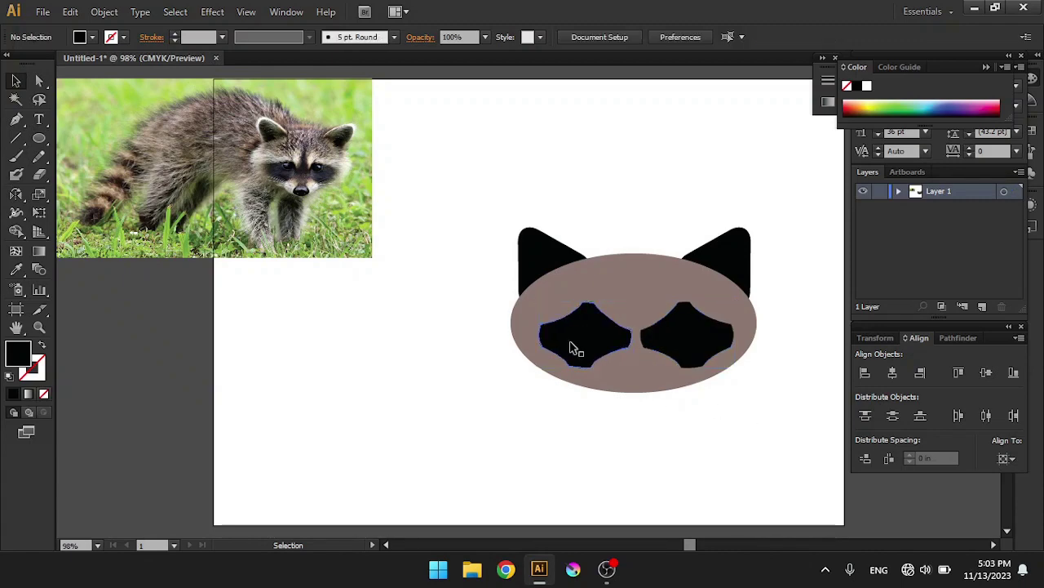
pyautogui.click(572, 377)
pyautogui.doubleClick(18, 352)
pyautogui.click(489, 283)
pyautogui.click(827, 116)
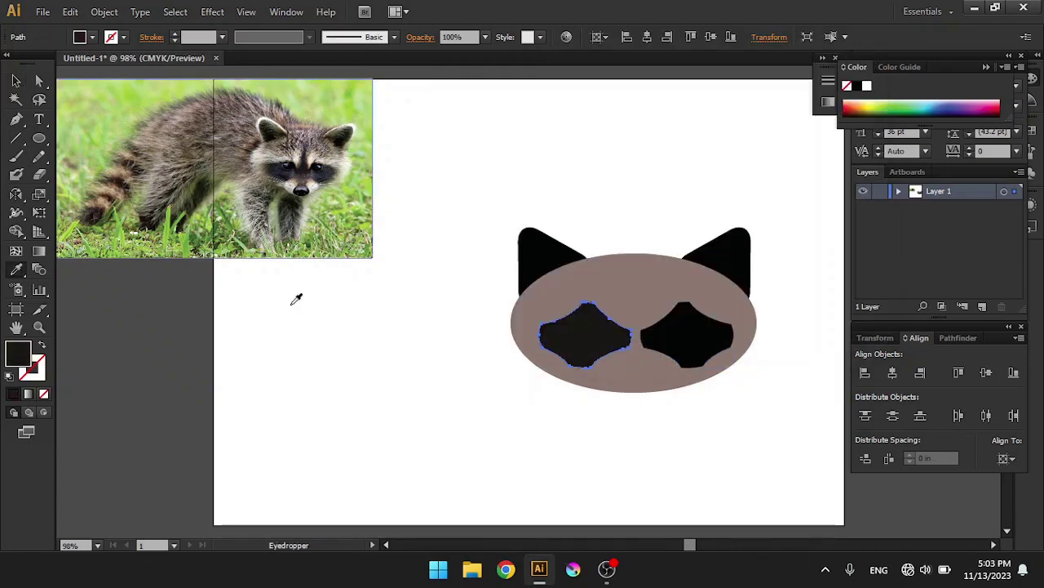
# - Draw an inverted 3-point star triangle for the nose
pyautogui.press('i')
pyautogui.moveTo(38, 137); pyautogui.dragTo(107, 209)
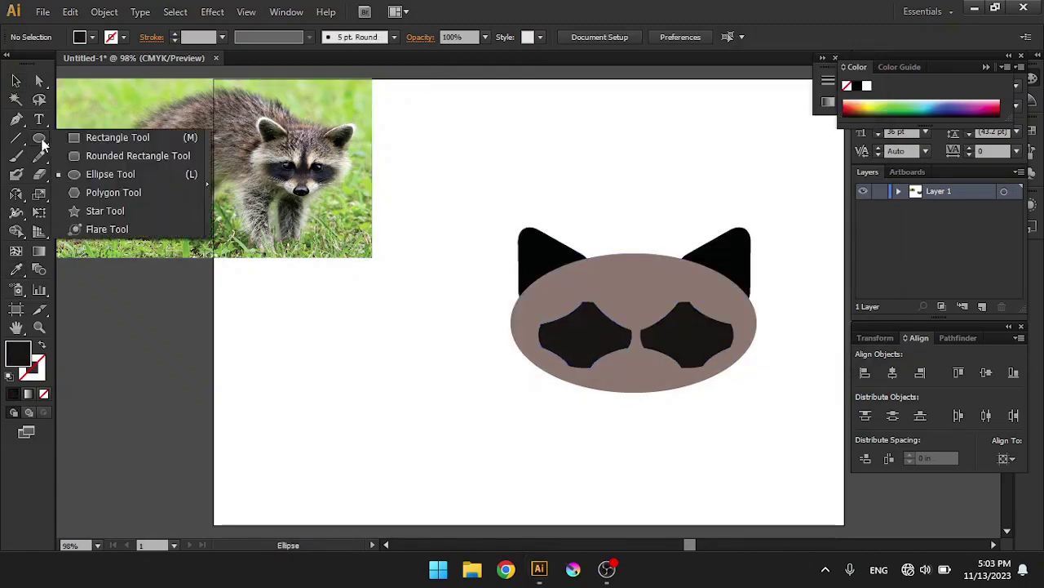
pyautogui.moveTo(342, 355); pyautogui.dragTo(428, 309)
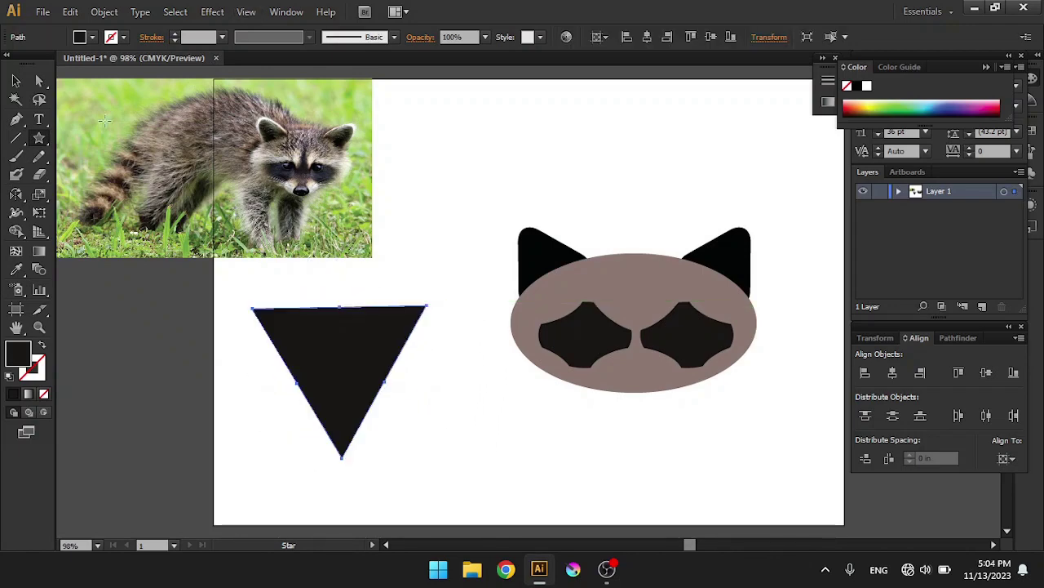
pyautogui.press('v')
# - Move the nose under the face, bring it to front, and centre it on the head
pyautogui.rightClick(663, 417)
pyautogui.moveTo(408, 404); pyautogui.dragTo(639, 405)
pyautogui.click(857, 394)
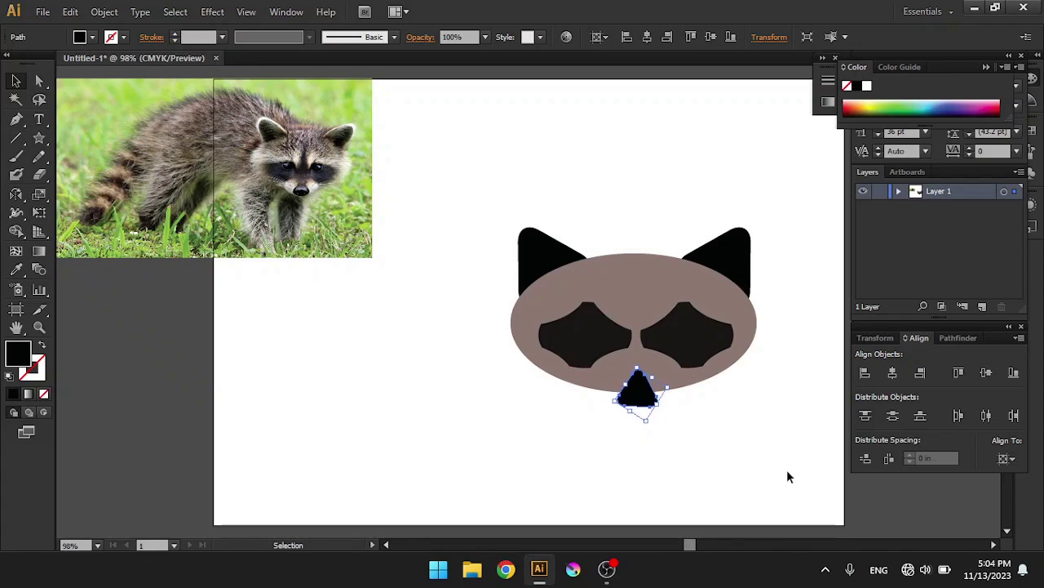
pyautogui.keyDown('shift'); pyautogui.click(719, 372); pyautogui.keyUp('shift')
pyautogui.click(893, 372)
pyautogui.click(816, 490)
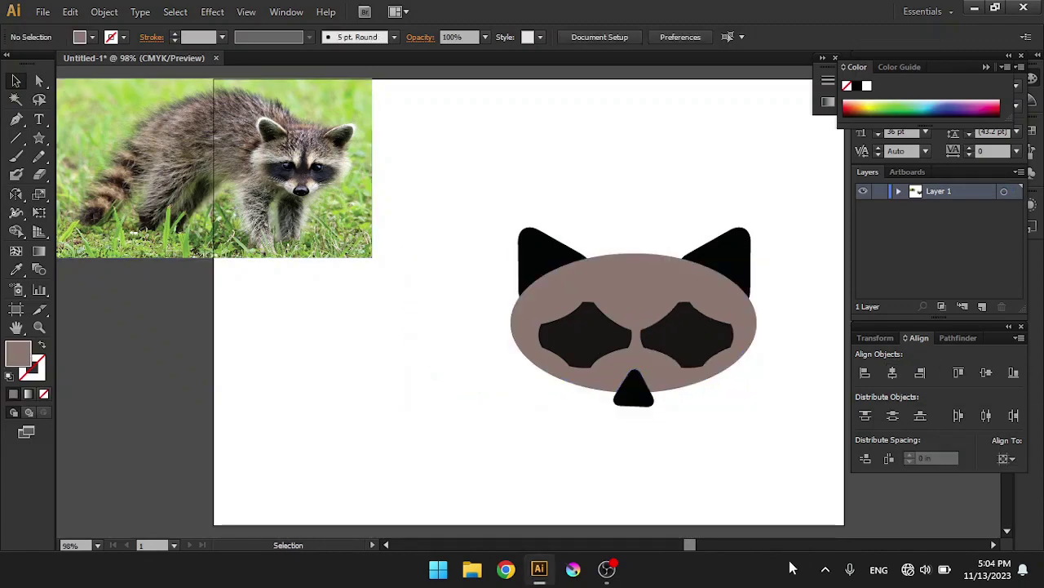
# - Draw a light grey ellipse under the face, then delete it
pyautogui.press('l')
pyautogui.moveTo(266, 344); pyautogui.dragTo(432, 440)
pyautogui.press('v')
pyautogui.moveTo(350, 391); pyautogui.dragTo(644, 399)
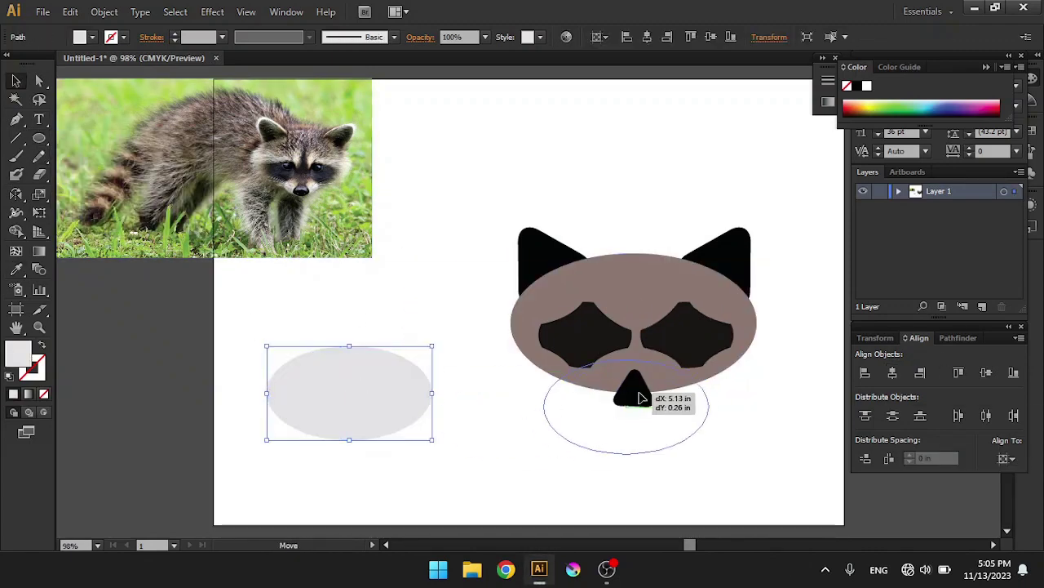
pyautogui.press('Delete')
# - Draw a new light grey muzzle ellipse, send it behind the nose, and narrow it
pyautogui.press('l')
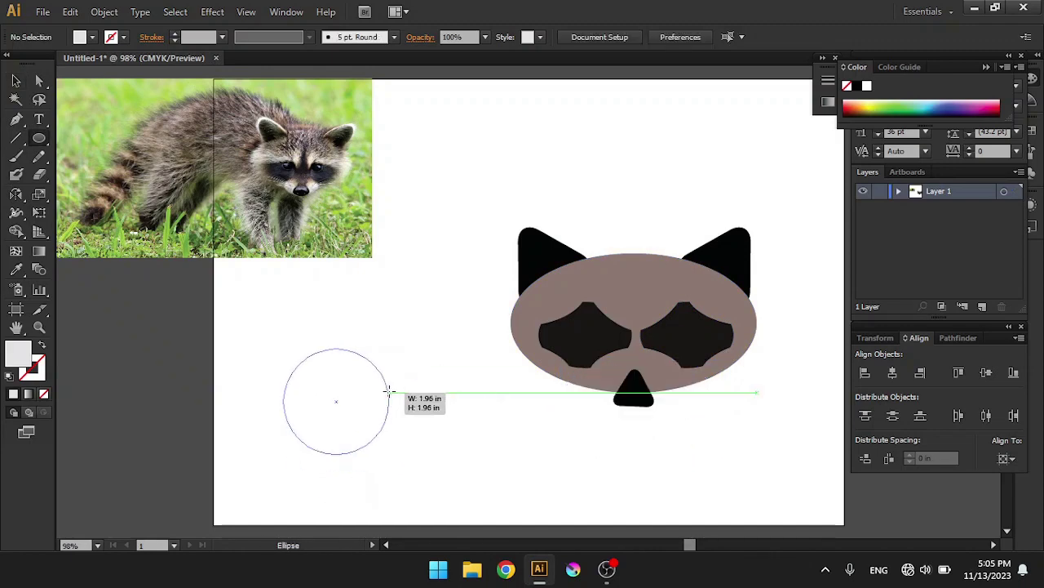
pyautogui.moveTo(387, 390); pyautogui.dragTo(183, 309)
pyautogui.press('v')
pyautogui.moveTo(243, 359); pyautogui.dragTo(600, 403)
pyautogui.rightClick(625, 400)
pyautogui.click(816, 327)
pyautogui.click(646, 450)
pyautogui.click(738, 396)
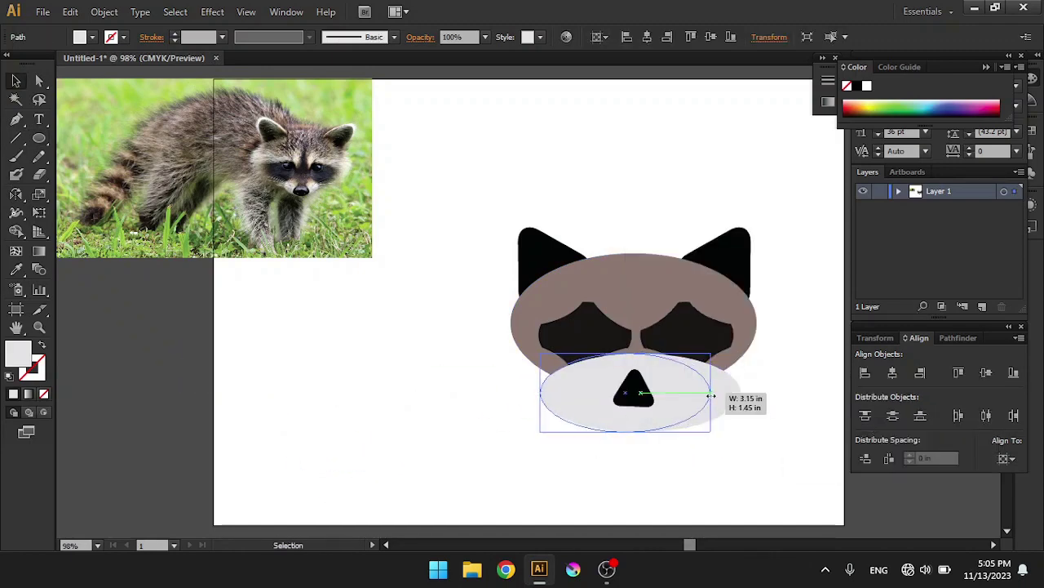
pyautogui.moveTo(744, 398); pyautogui.dragTo(720, 394)
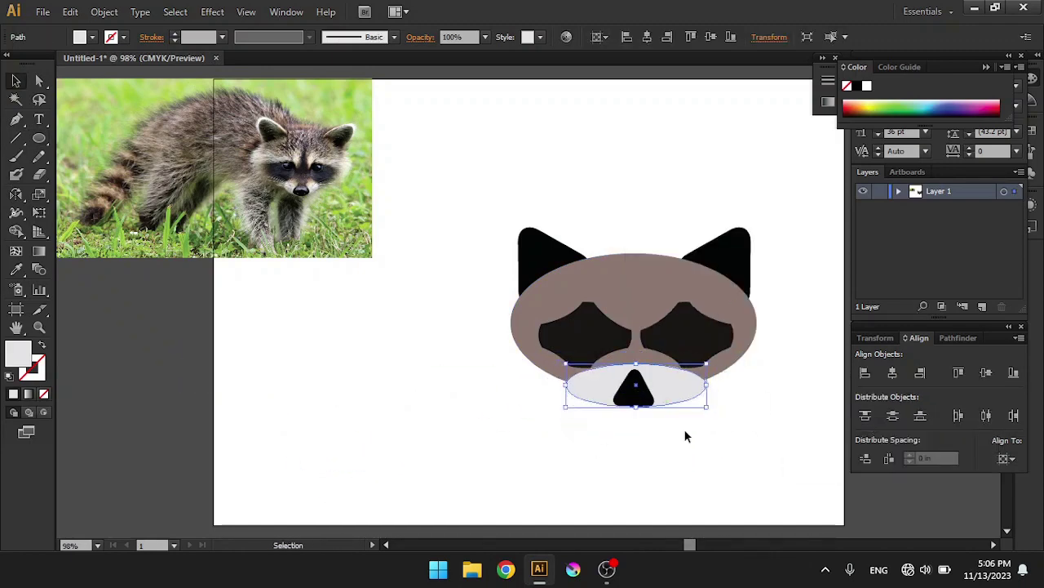
pyautogui.click(740, 420)
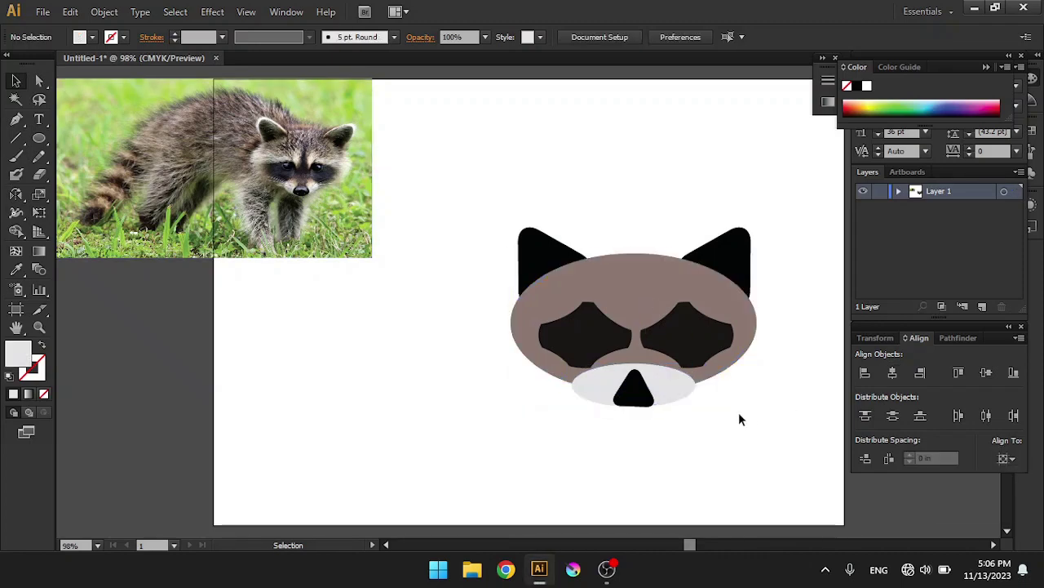
# - Draw an eye circle, group it with its white highlight, and copy it onto the right patch
pyautogui.click(39, 138)
pyautogui.moveTo(308, 334)
pyautogui.mouseDown()
pyautogui.moveTo(403, 411)
pyautogui.moveTo(327, 349)
pyautogui.mouseUp()
pyautogui.press('v')
pyautogui.hotkey('ctrl', 'g')
pyautogui.moveTo(494, 124)
pyautogui.mouseDown()
pyautogui.moveTo(305, 377)
pyautogui.moveTo(684, 340)
pyautogui.mouseUp()
pyautogui.moveTo(586, 345); pyautogui.dragTo(690, 346)
pyautogui.click(818, 402)
pyautogui.scroll(3, 706, 402)
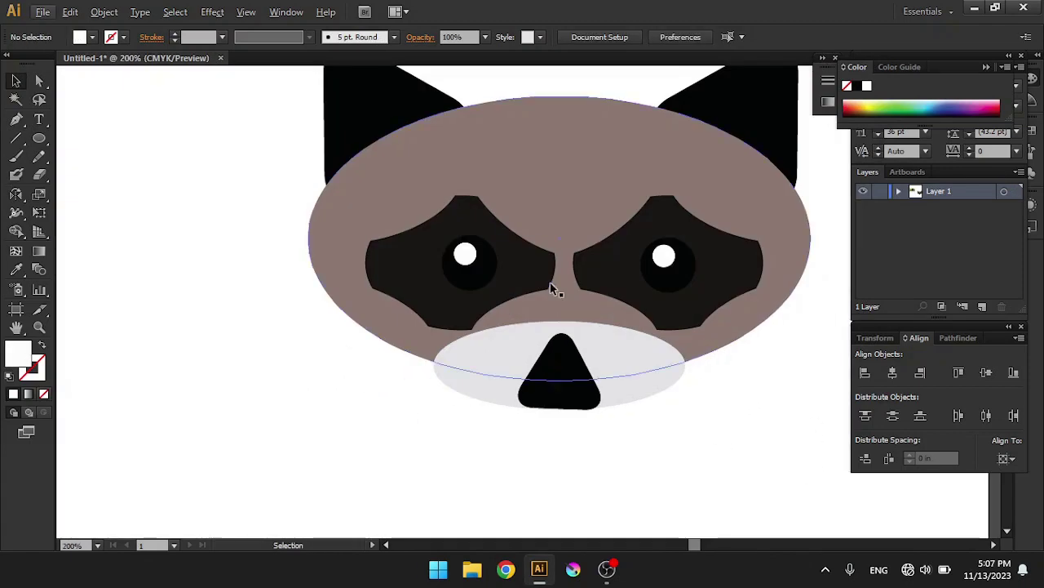
# - Give the left and right eye circles a light grey stroke
pyautogui.click(493, 278)
pyautogui.click(92, 37)
pyautogui.click(49, 123)
pyautogui.hotkey('ctrl', 'z')
pyautogui.click(123, 37)
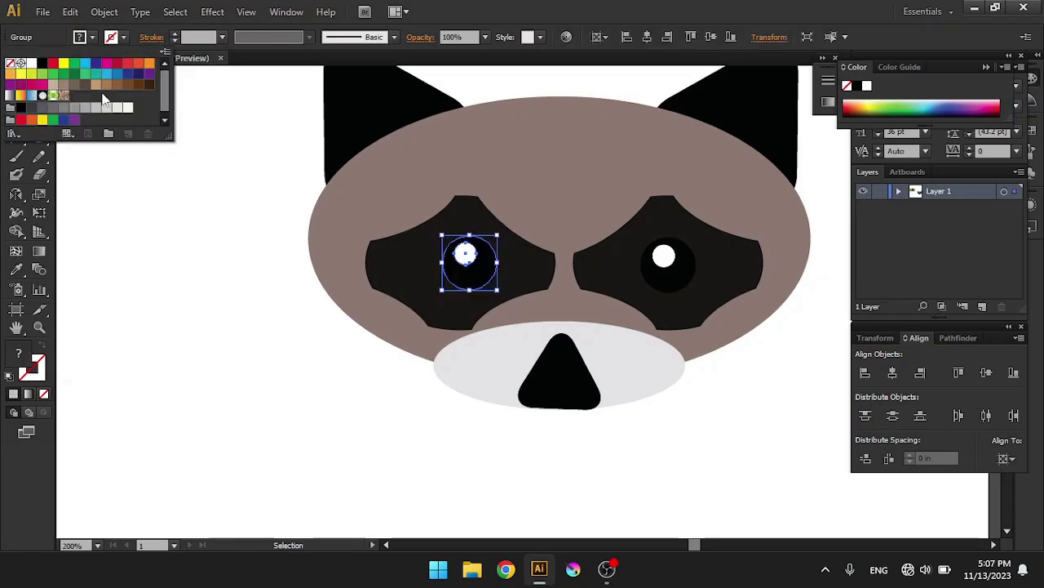
pyautogui.click(49, 122)
pyautogui.click(664, 260)
pyautogui.click(124, 37)
pyautogui.click(49, 122)
pyautogui.scroll(2, 191, 313)
pyautogui.scroll(-4, 326, 343)
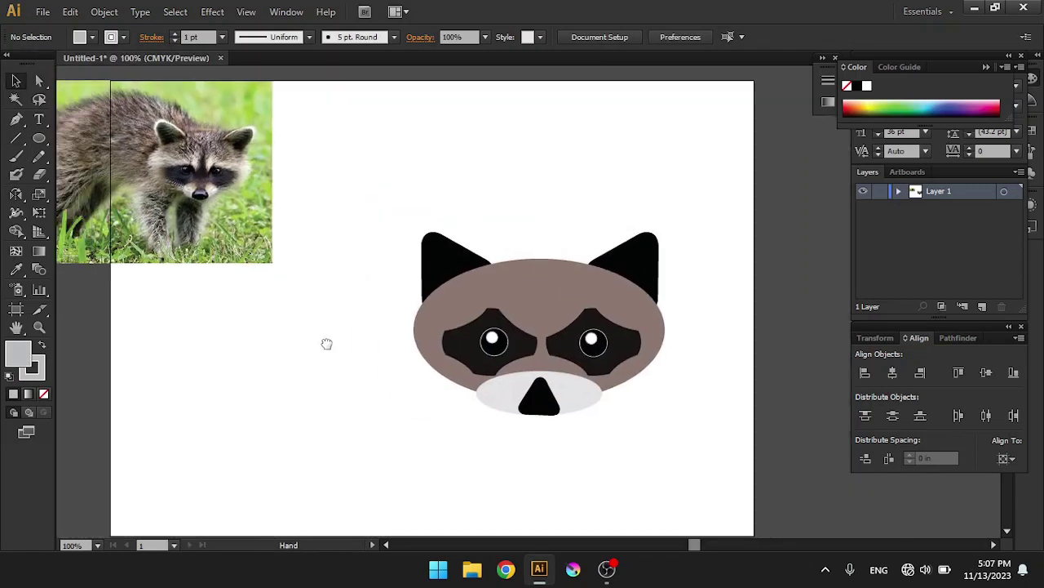
# - Make the line 14 pt thick and move it onto the nose
pyautogui.click(222, 36)
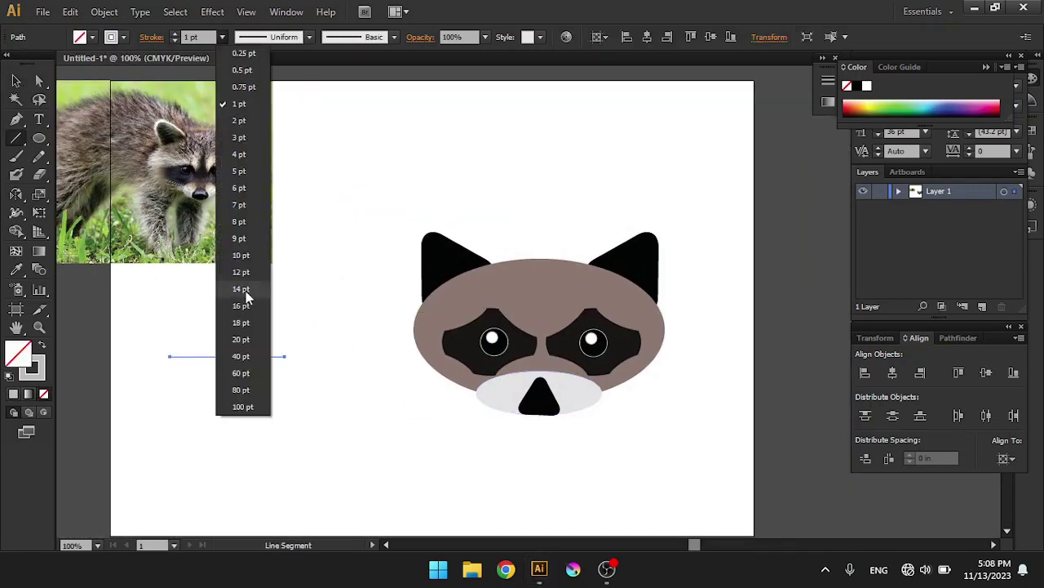
pyautogui.click(238, 275)
pyautogui.press('v')
pyautogui.moveTo(205, 359); pyautogui.dragTo(560, 413)
pyautogui.scroll(4, 587, 370)
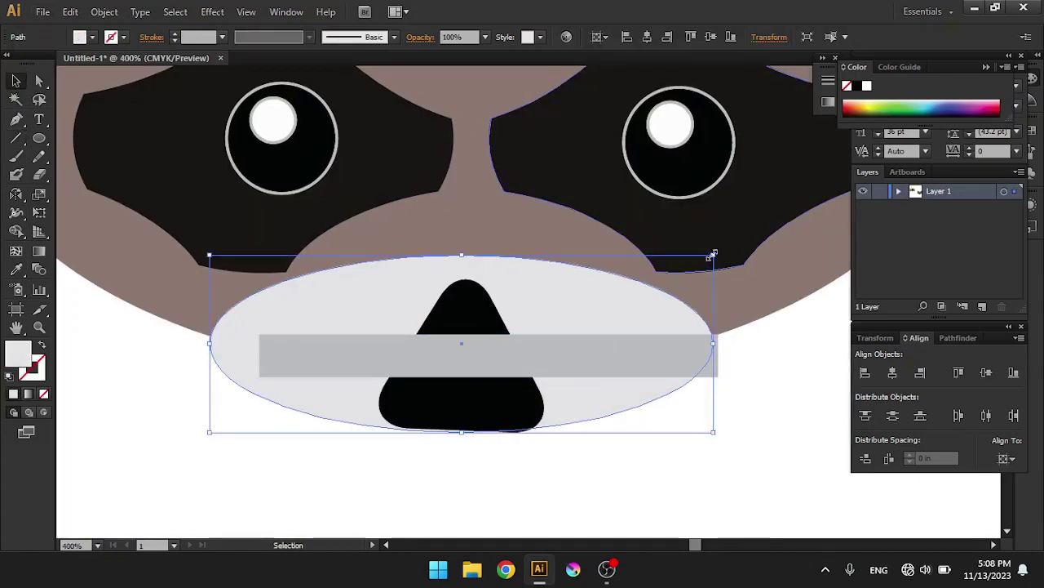
# - Shrink the white muzzle and resize the grey bar to fit across the nose
pyautogui.moveTo(712, 256); pyautogui.dragTo(670, 269)
pyautogui.click(676, 346)
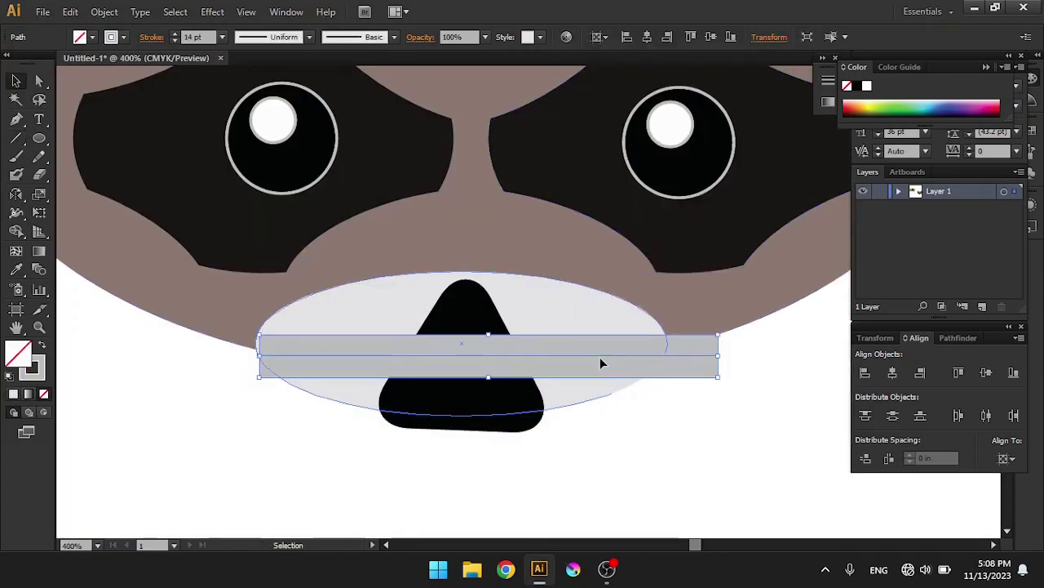
pyautogui.moveTo(599, 363); pyautogui.dragTo(506, 477)
pyautogui.moveTo(699, 473)
pyautogui.mouseDown()
pyautogui.moveTo(501, 474)
pyautogui.moveTo(390, 364)
pyautogui.mouseUp()
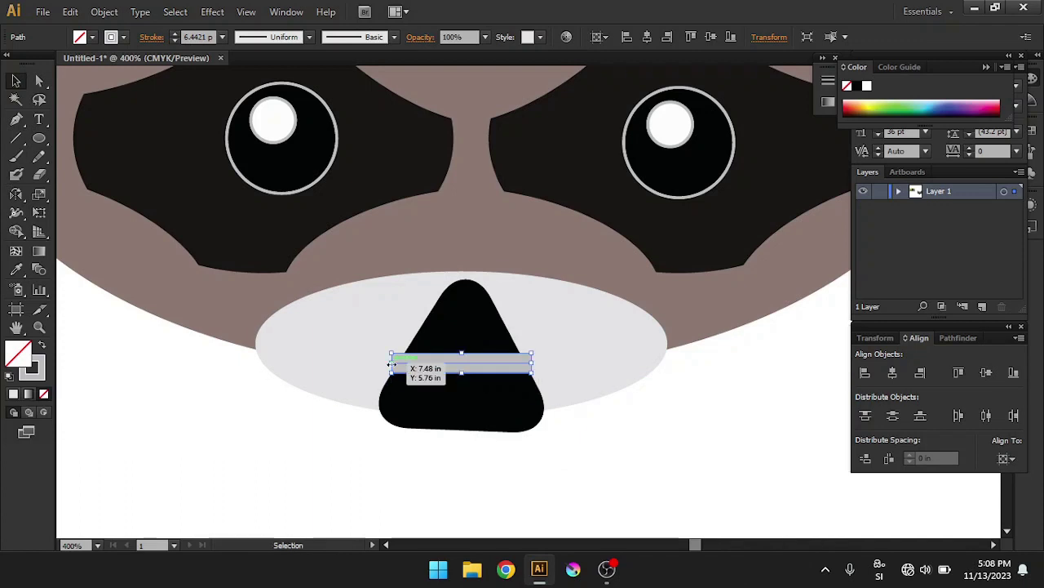
pyautogui.moveTo(533, 364); pyautogui.dragTo(515, 363)
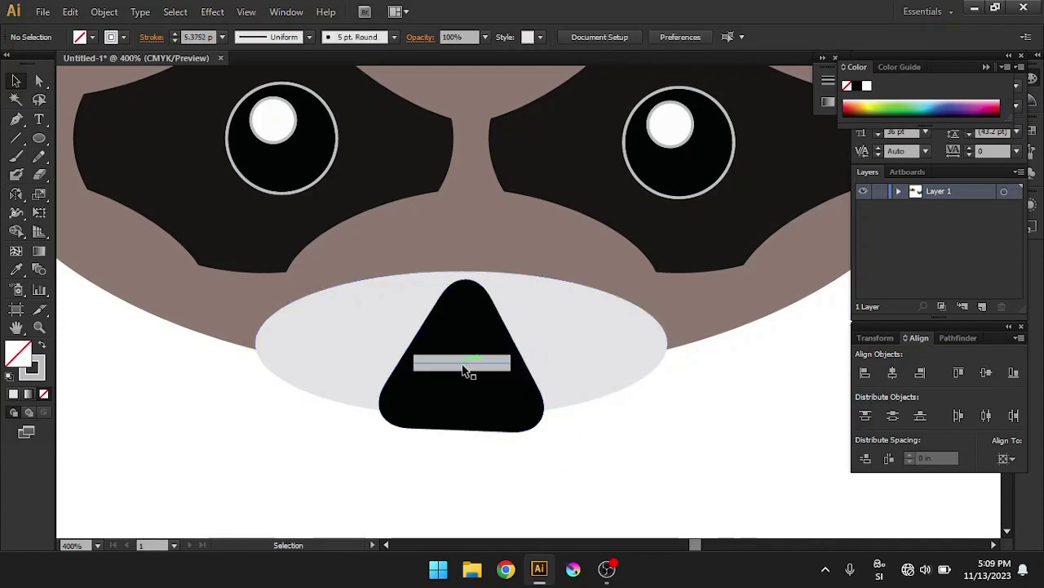
# - Set the nose bar to 50% opacity with projecting caps
pyautogui.click(485, 36)
pyautogui.click(501, 137)
pyautogui.click(151, 37)
pyautogui.click(96, 74)
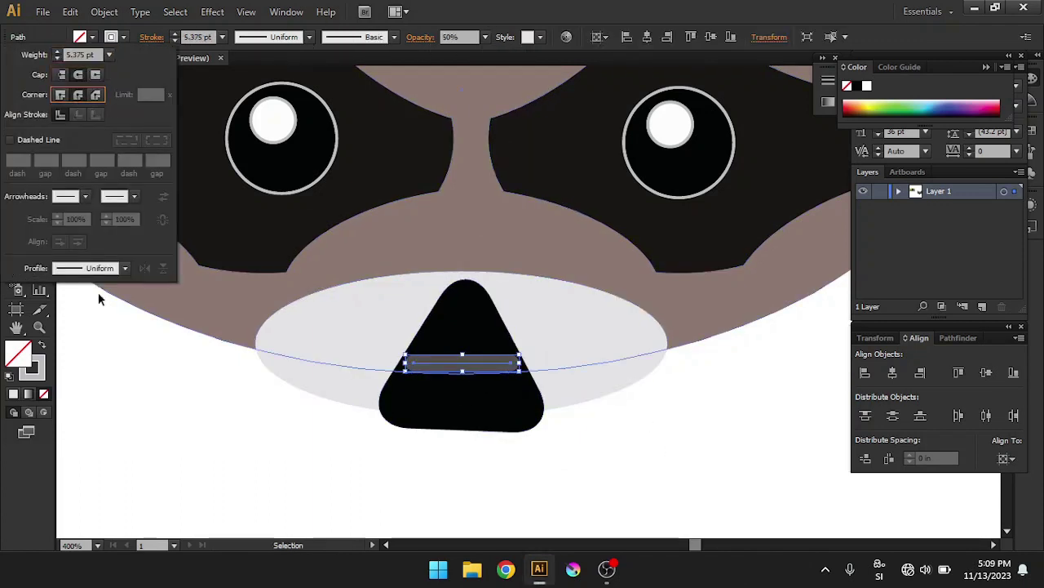
pyautogui.hotkey('ctrl', '-')
pyautogui.hotkey('ctrl', '-')
pyautogui.hotkey('ctrl', '-')
pyautogui.click(311, 280)
pyautogui.hotkey('ctrl', '+')
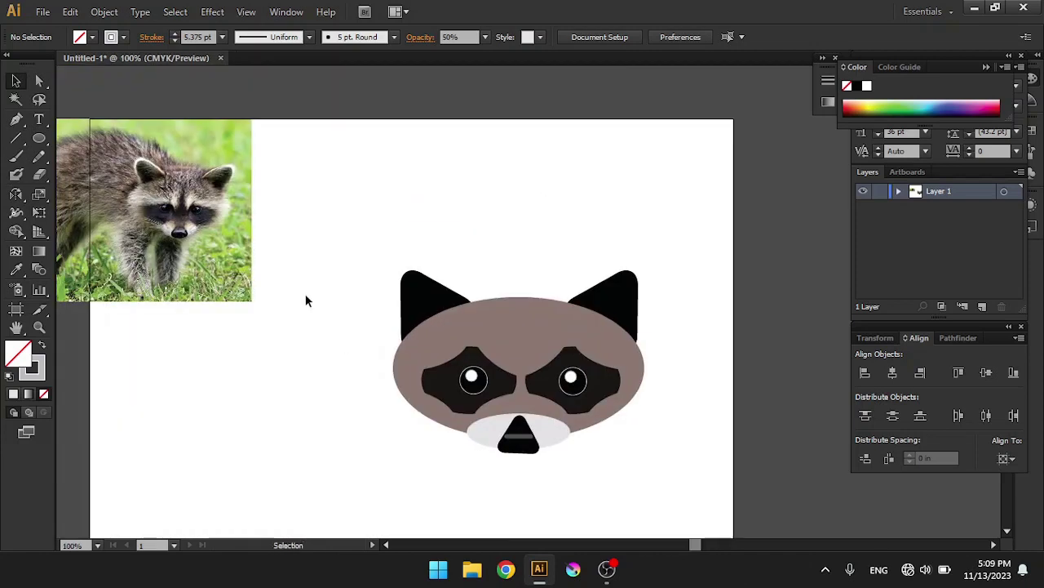
# - Draw a tall grey-filled ellipse left of the face
pyautogui.click(39, 141)
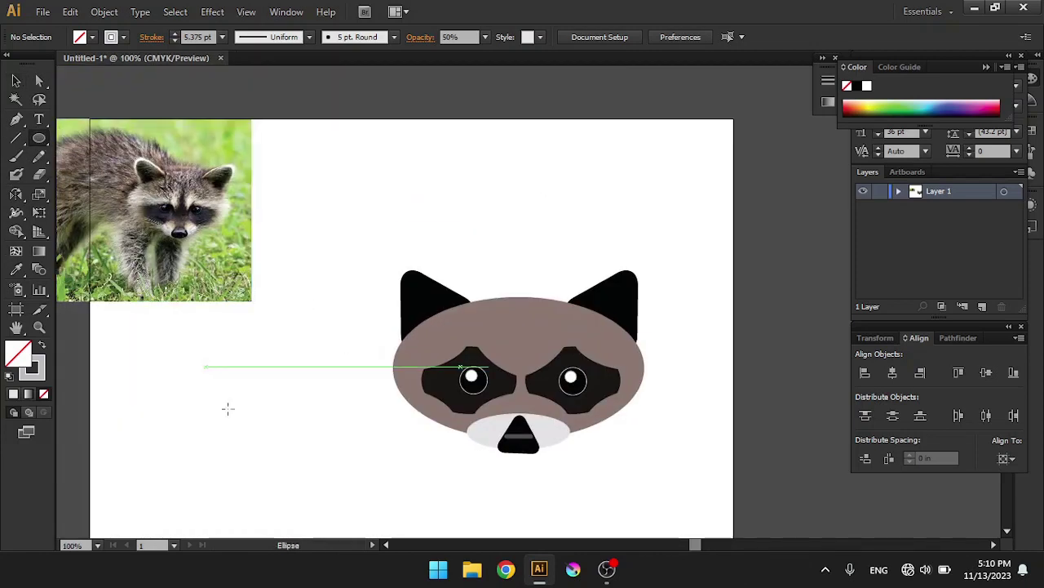
pyautogui.moveTo(206, 366); pyautogui.dragTo(264, 470)
pyautogui.click(92, 37)
pyautogui.click(84, 107)
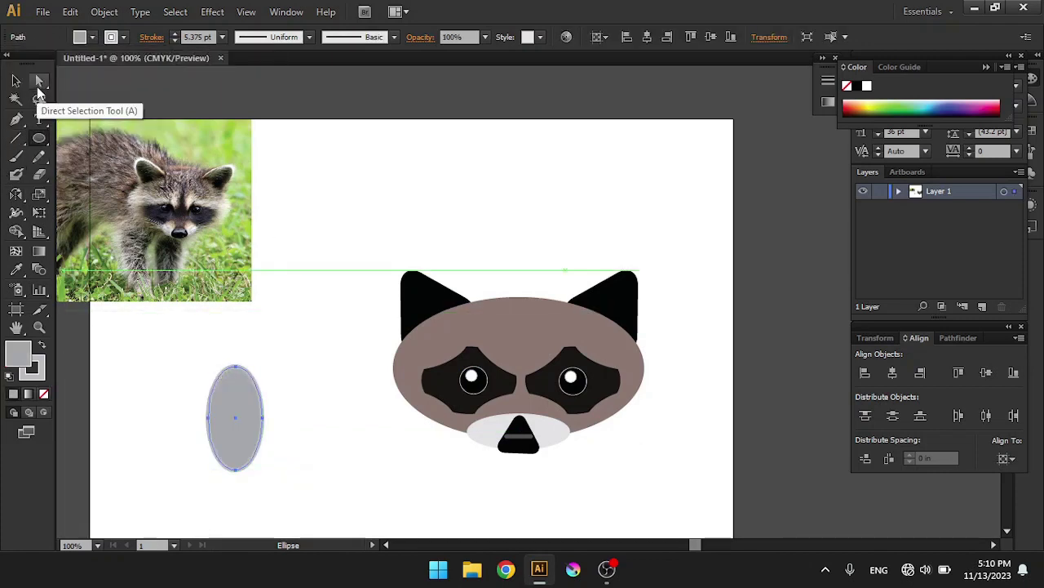
# - Sharpen the grey ellipse's bottom anchor into a teardrop point and move it onto the forehead
pyautogui.click(41, 83)
pyautogui.moveTo(15, 119); pyautogui.dragTo(90, 196)
pyautogui.click(235, 470)
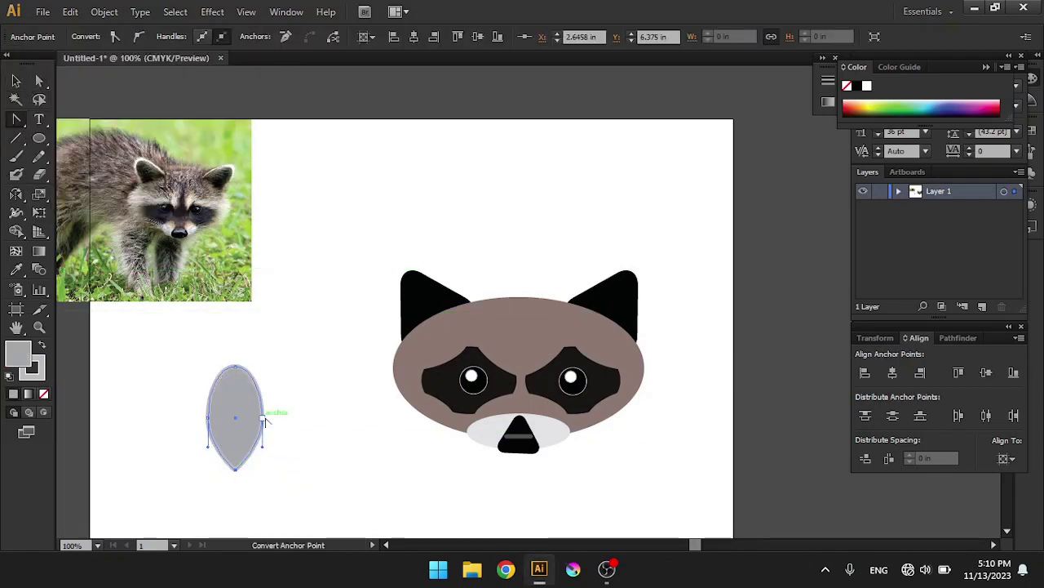
pyautogui.press('a')
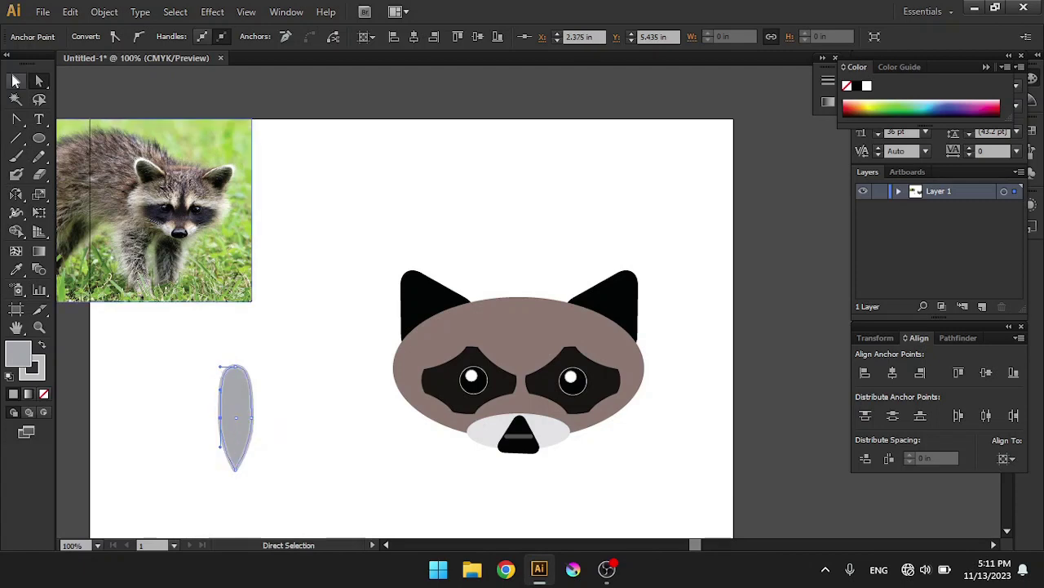
pyautogui.press('v')
pyautogui.moveTo(234, 416)
pyautogui.mouseDown()
pyautogui.moveTo(515, 328)
pyautogui.moveTo(508, 320)
pyautogui.mouseUp()
# - Tilt the forehead teardrop about 13 degrees and add a vertically mirrored copy beside it
pyautogui.hotkey('ctrl', '+')
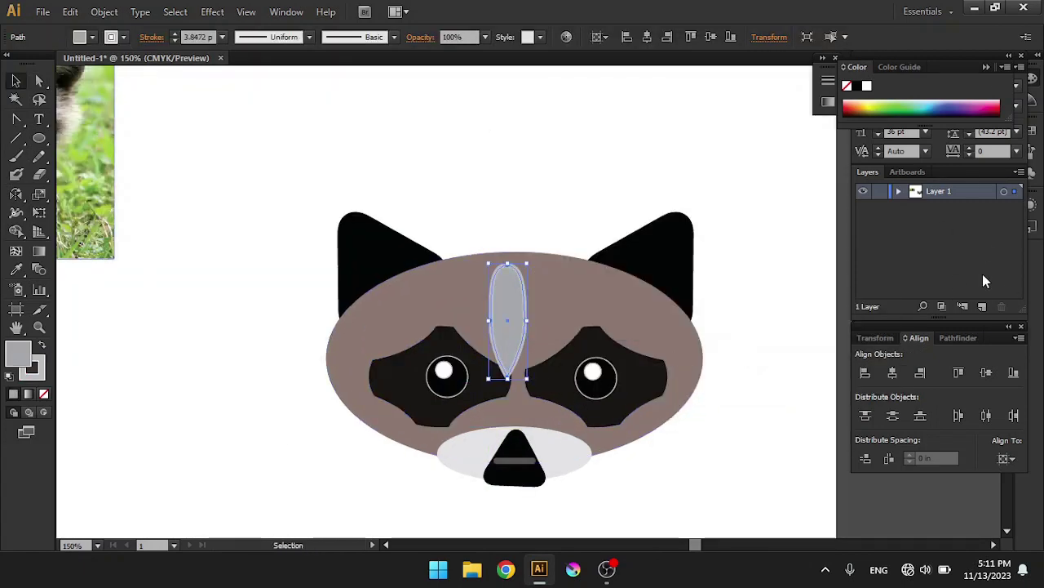
pyautogui.click(1019, 57)
pyautogui.click(899, 191)
pyautogui.scroll(-2, 938, 237)
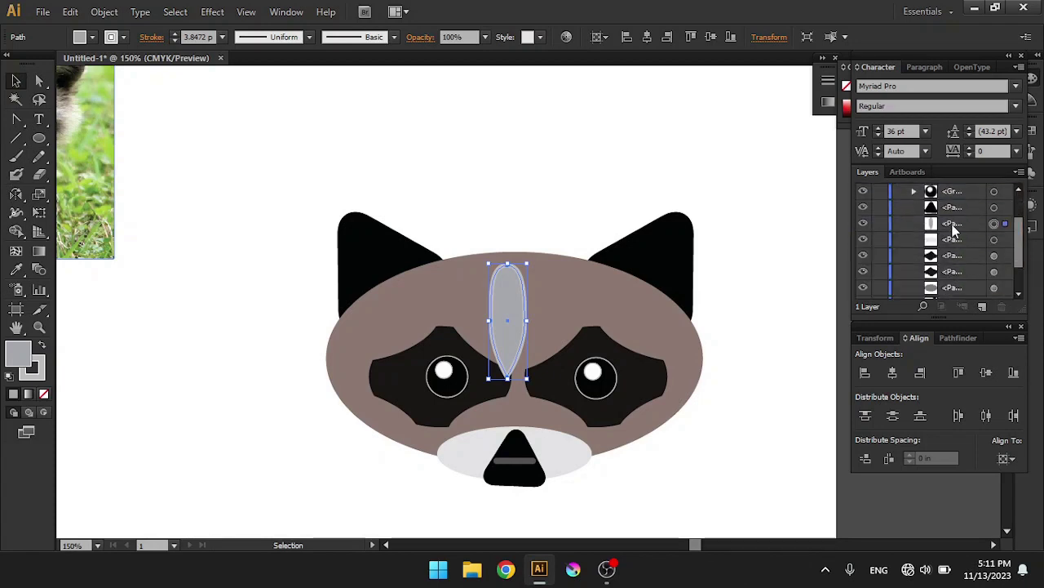
pyautogui.moveTo(529, 261); pyautogui.dragTo(522, 249)
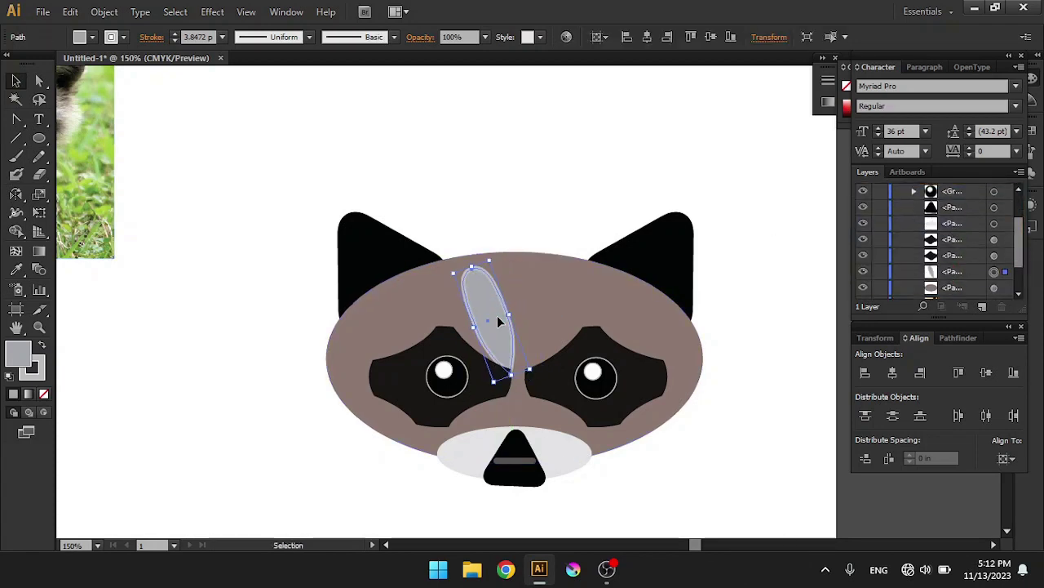
pyautogui.click(16, 193)
pyautogui.keyDown('alt'); pyautogui.click(523, 372); pyautogui.keyUp('alt')
pyautogui.click(793, 354)
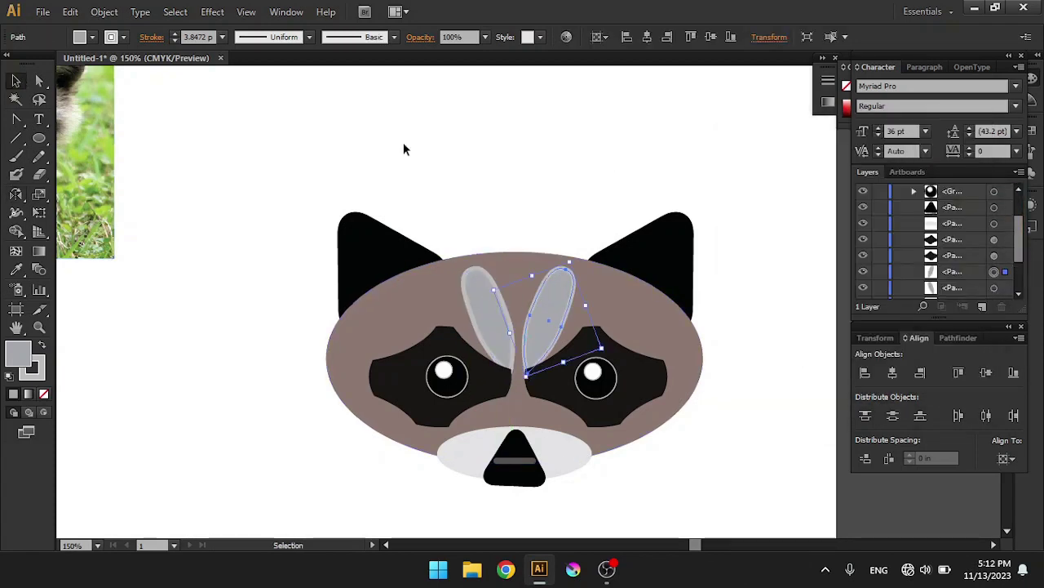
pyautogui.click(537, 214)
pyautogui.hotkey('ctrl', '1')
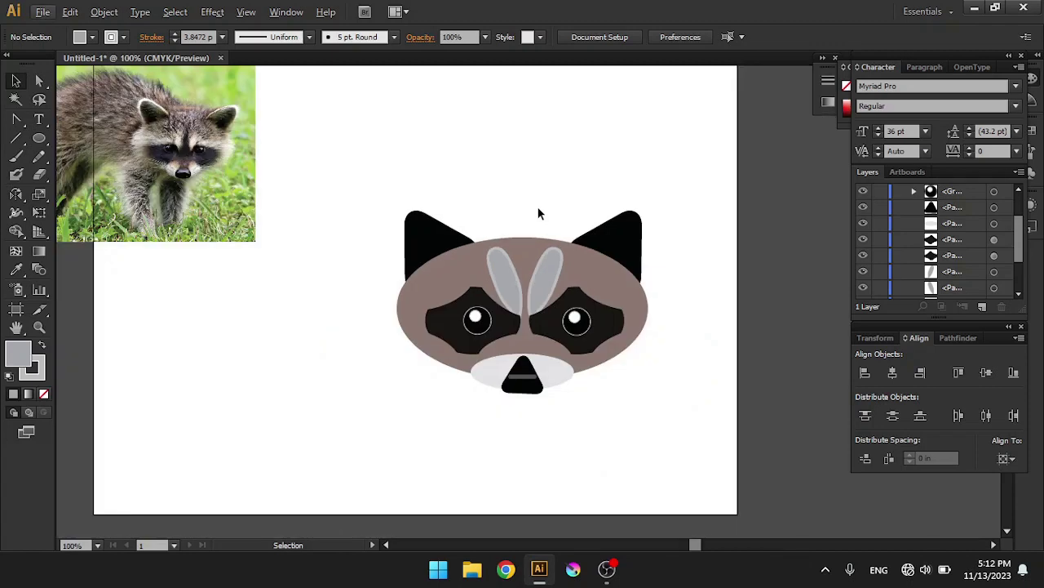
# - Draw a tall ellipse, sharpen its top point, and make it narrower and slightly shorter
pyautogui.click(39, 138)
pyautogui.moveTo(228, 256); pyautogui.dragTo(302, 468)
pyautogui.hotkey('shift', 'c')
pyautogui.click(265, 258)
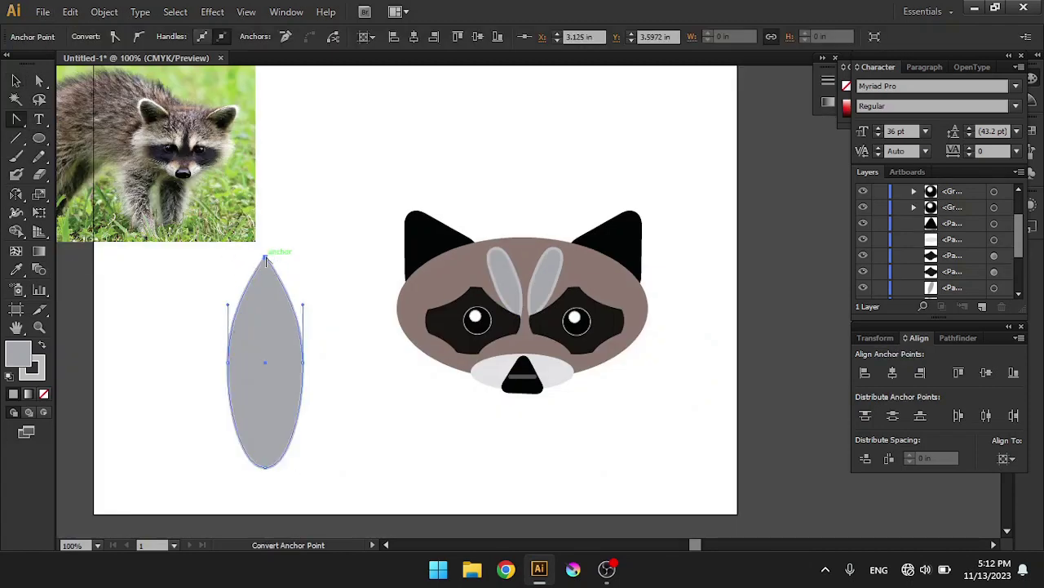
pyautogui.press('v')
pyautogui.moveTo(303, 362); pyautogui.dragTo(281, 361)
pyautogui.moveTo(277, 468); pyautogui.dragTo(278, 446)
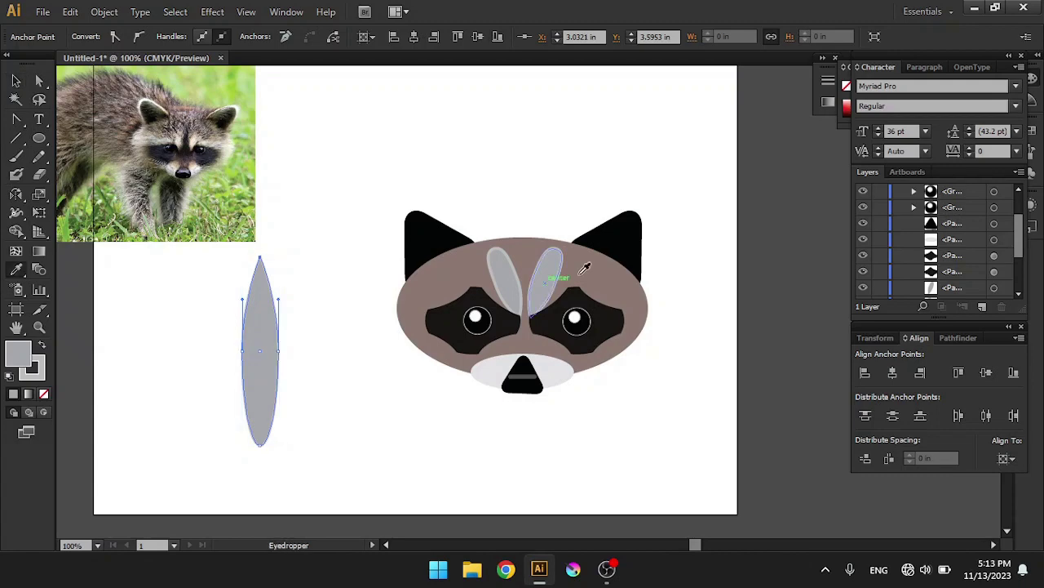
# - Fill the stripe a darker face brown, centre it behind the muzzle and nose, and shorten it
pyautogui.click(584, 268)
pyautogui.doubleClick(18, 352)
pyautogui.click(811, 115)
pyautogui.press('v')
pyautogui.moveTo(260, 351); pyautogui.dragTo(523, 282)
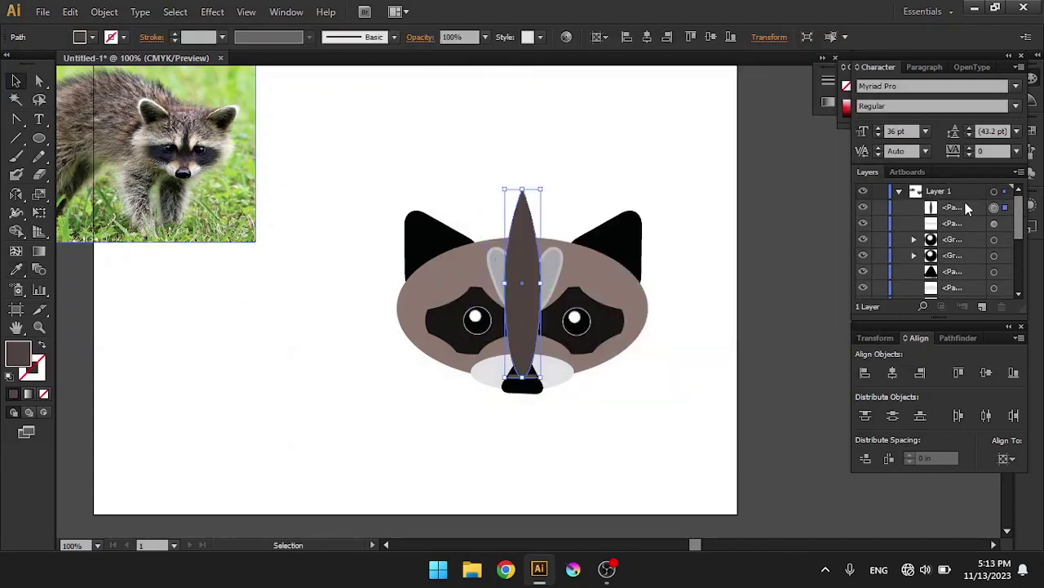
pyautogui.hotkey('ctrl', '[')
pyautogui.hotkey('ctrl', '[')
pyautogui.hotkey('ctrl', '[')
pyautogui.hotkey('ctrl', '[')
pyautogui.hotkey('ctrl', '[')
pyautogui.hotkey('ctrl', '[')
pyautogui.hotkey('ctrl', '[')
pyautogui.hotkey('ctrl', '[')
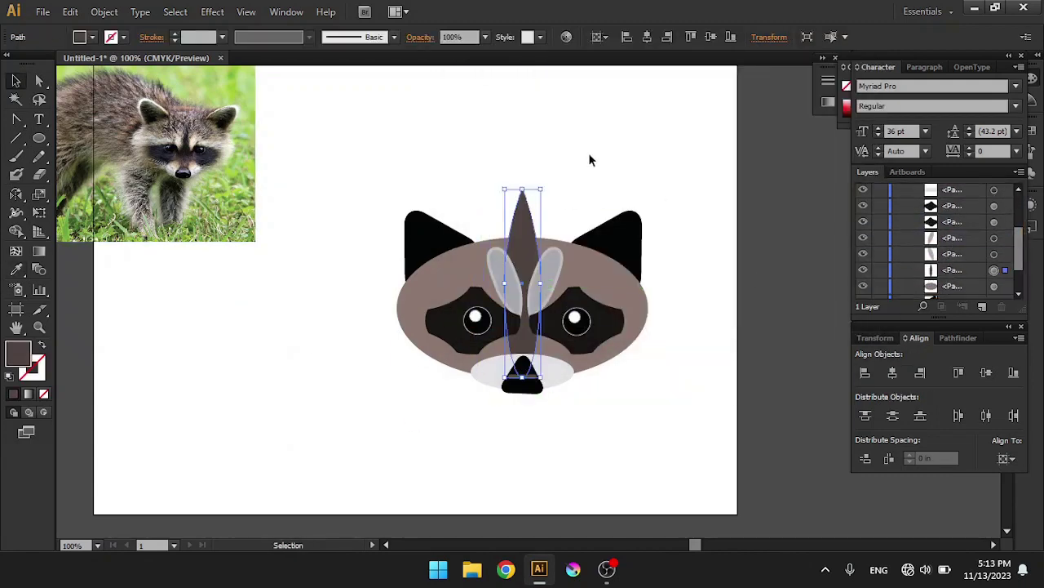
pyautogui.moveTo(522, 188); pyautogui.dragTo(522, 241)
pyautogui.click(629, 407)
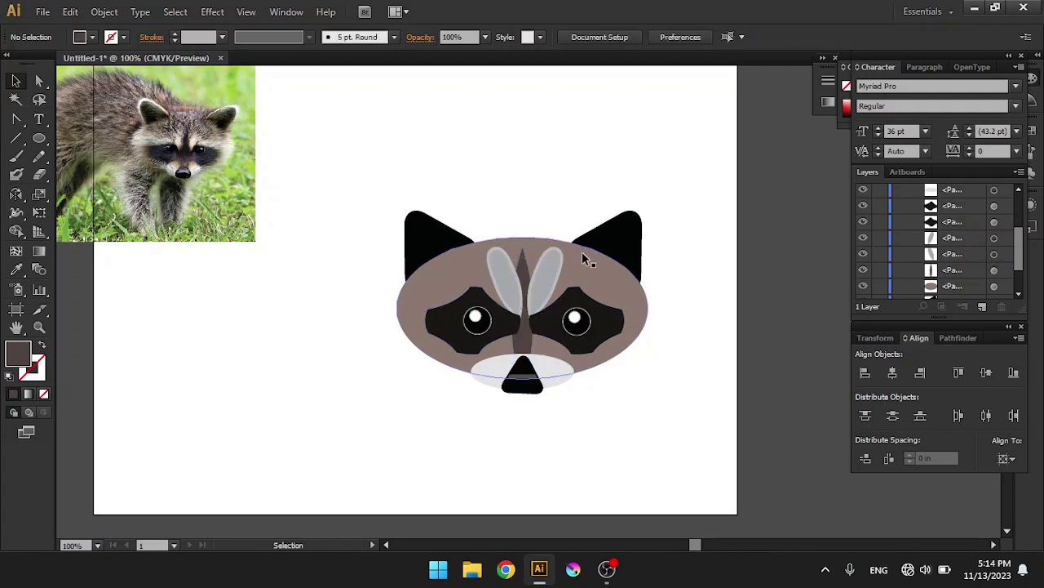
# - Fill a small circle with the face brown and move it onto the nose
pyautogui.click(506, 281)
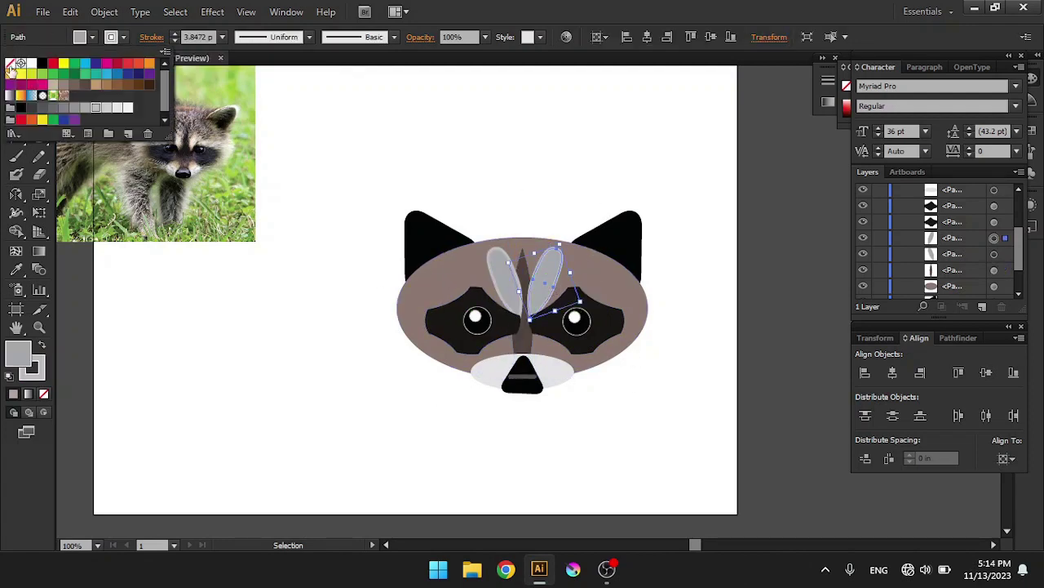
pyautogui.click(704, 376)
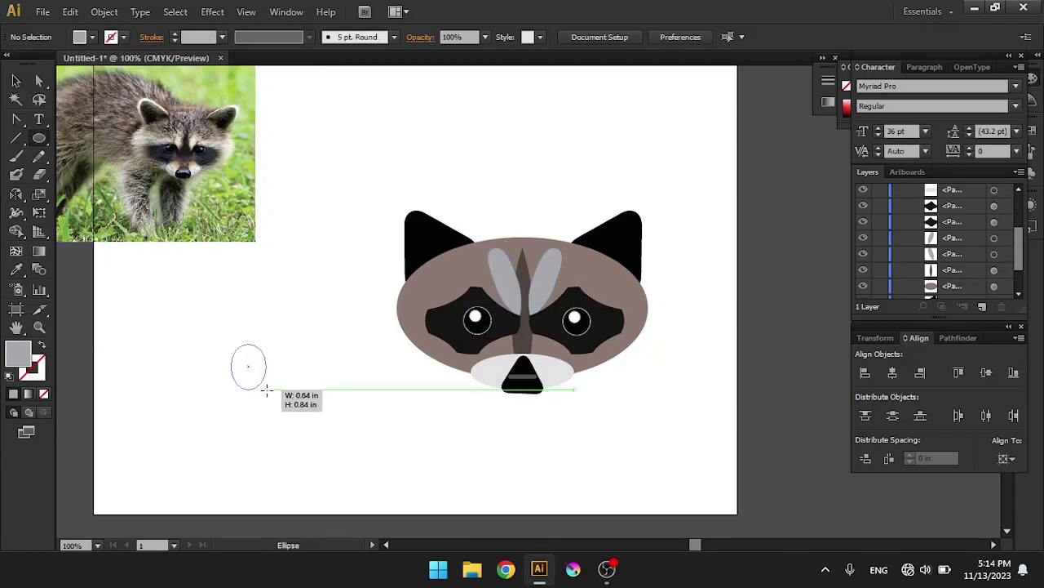
pyautogui.press('i')
pyautogui.click(422, 273)
pyautogui.press('v')
pyautogui.moveTo(263, 386); pyautogui.dragTo(536, 401)
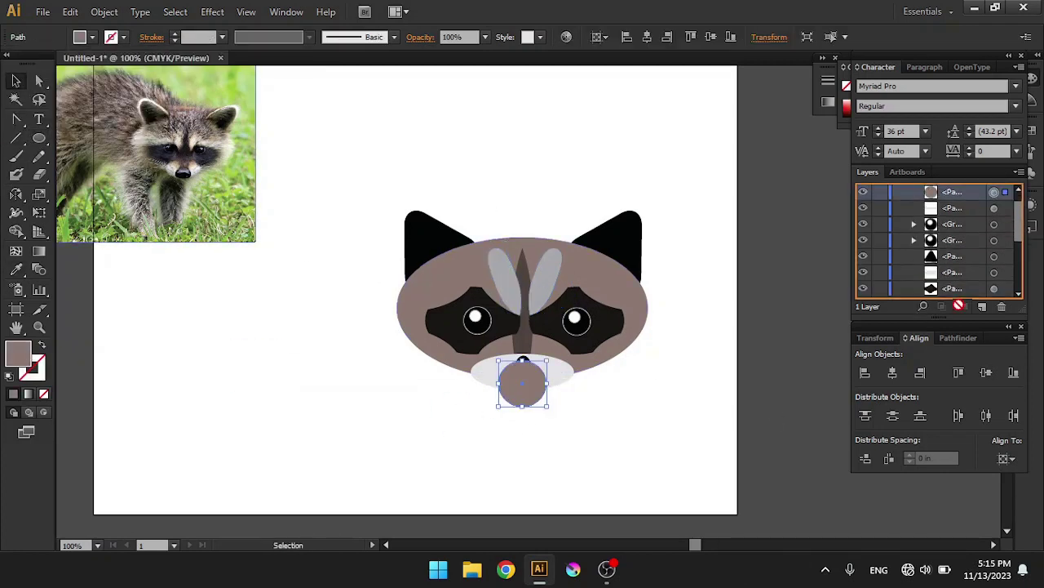
# - Layer the brown circle behind the black nose and enlarge it to about 1.13 in
pyautogui.moveTo(959, 305); pyautogui.dragTo(950, 290)
pyautogui.click(769, 359)
pyautogui.click(524, 403)
pyautogui.moveTo(545, 405); pyautogui.dragTo(555, 417)
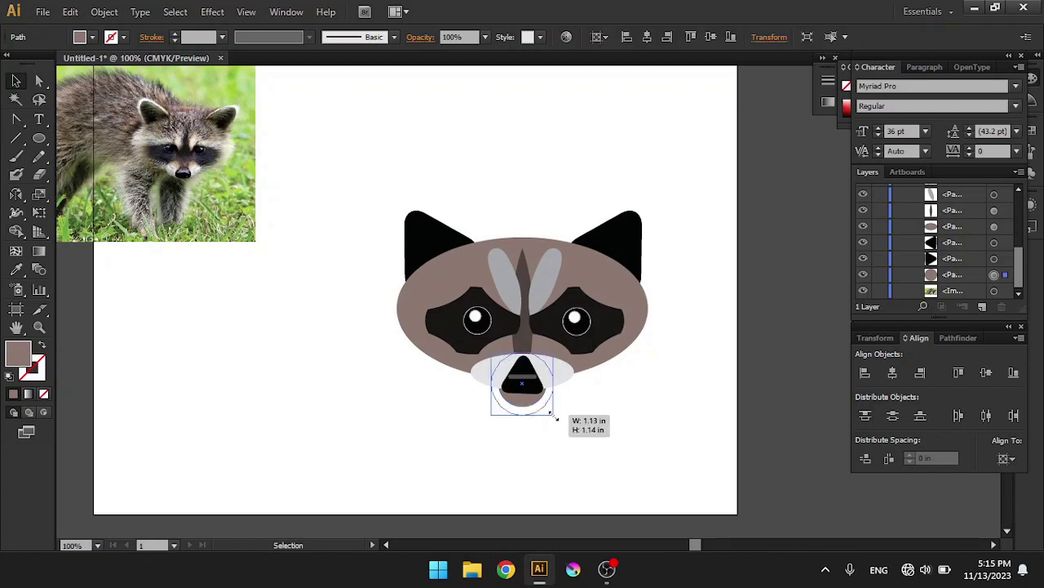
pyautogui.click(408, 163)
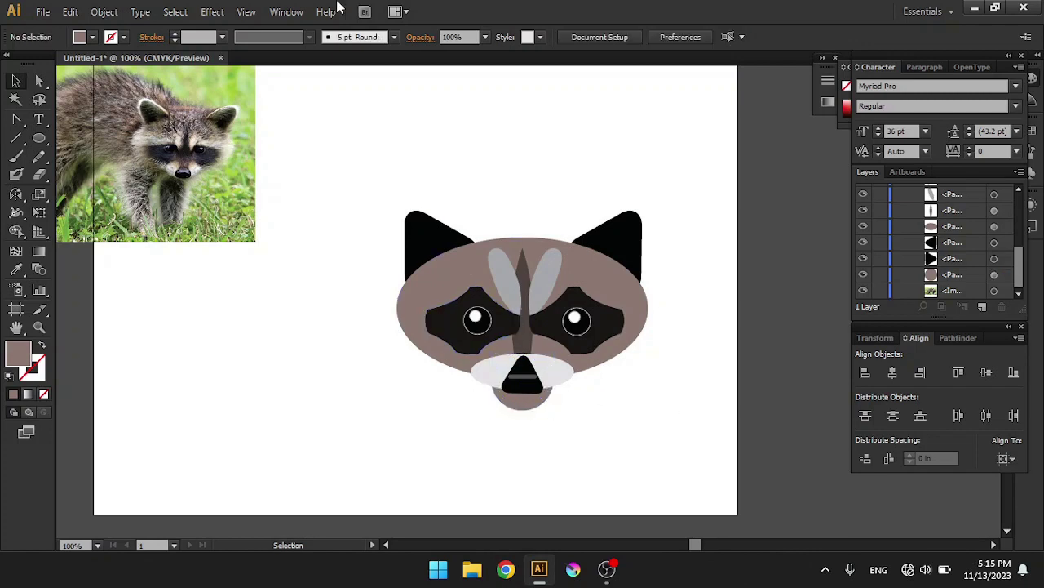
# - Slightly enlarge the left ear shape and give it a pink fill
pyautogui.press('a')
pyautogui.click(432, 241)
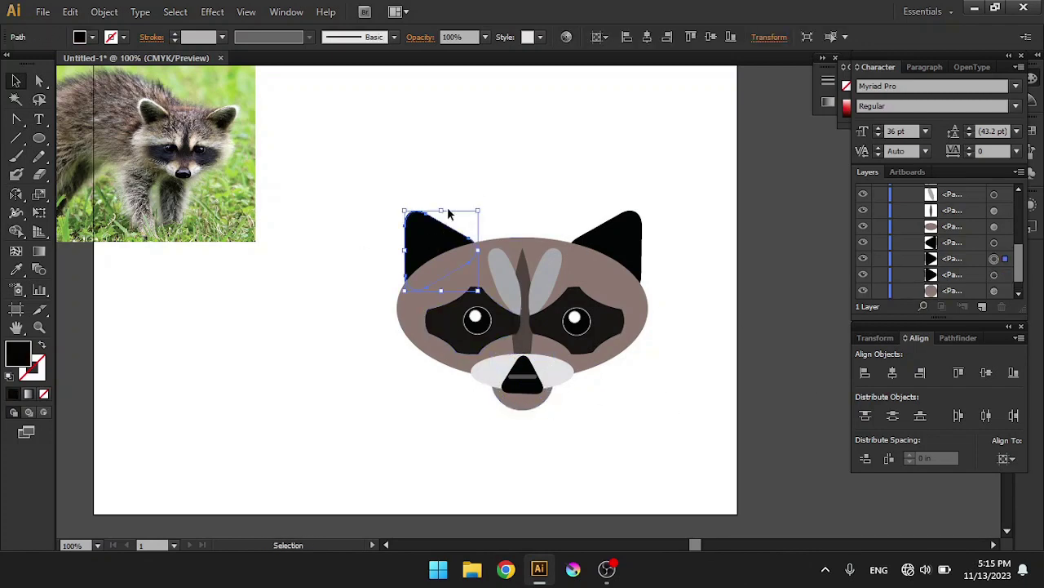
pyautogui.moveTo(448, 214); pyautogui.dragTo(447, 206)
pyautogui.doubleClick(18, 353)
pyautogui.click(822, 115)
pyautogui.scroll(2, 1027, 213)
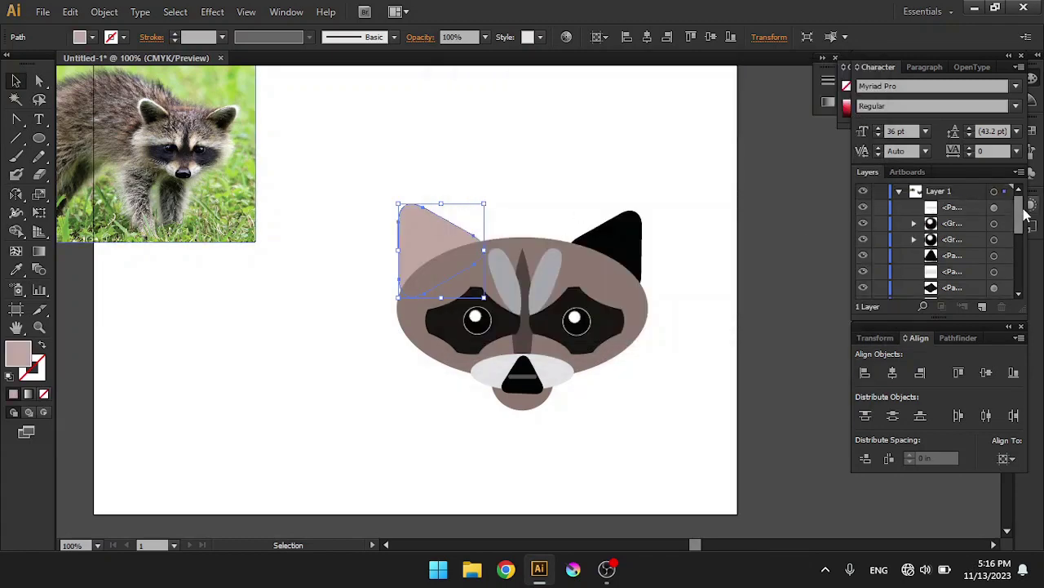
pyautogui.scroll(-3, 968, 244)
pyautogui.moveTo(968, 268); pyautogui.dragTo(968, 285)
# - Colour the inner-ear shape near-white and place a mirrored copy at the right ear
pyautogui.click(408, 220)
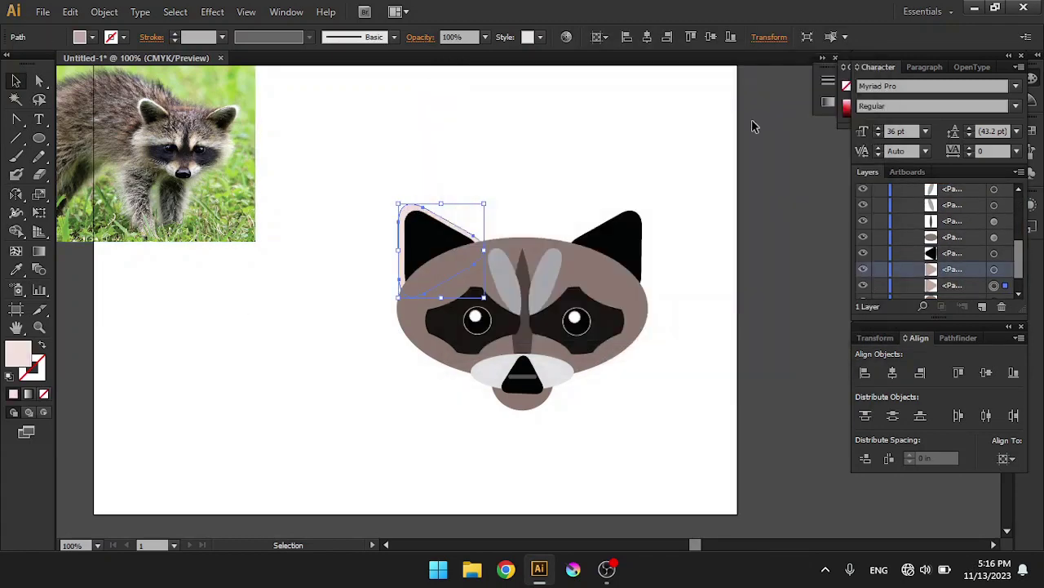
pyautogui.doubleClick(18, 353)
pyautogui.click(811, 114)
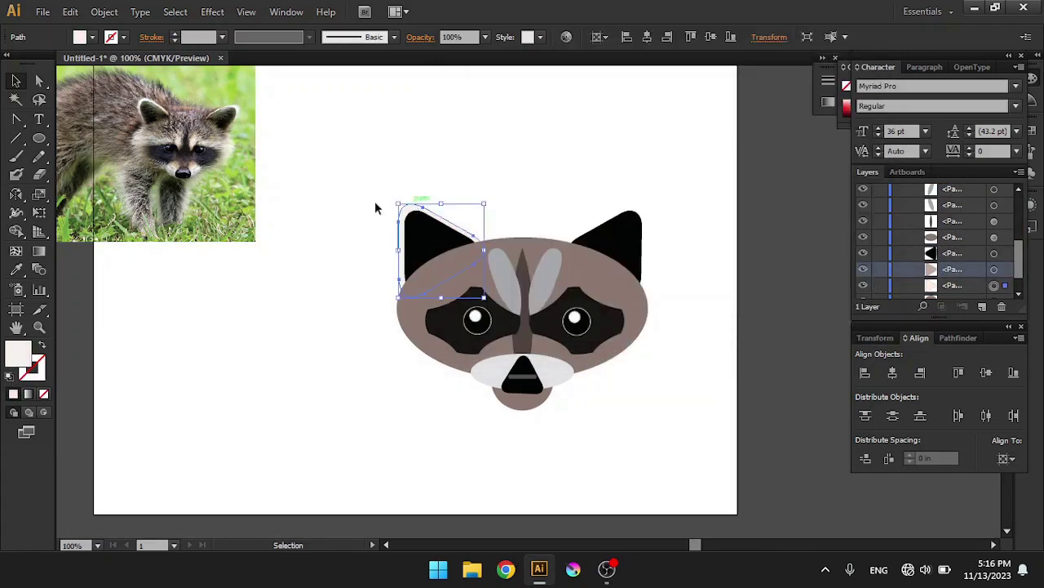
pyautogui.click(484, 254)
pyautogui.moveTo(614, 237); pyautogui.dragTo(620, 239)
pyautogui.hotkey('ctrl', 'shift', 'a')
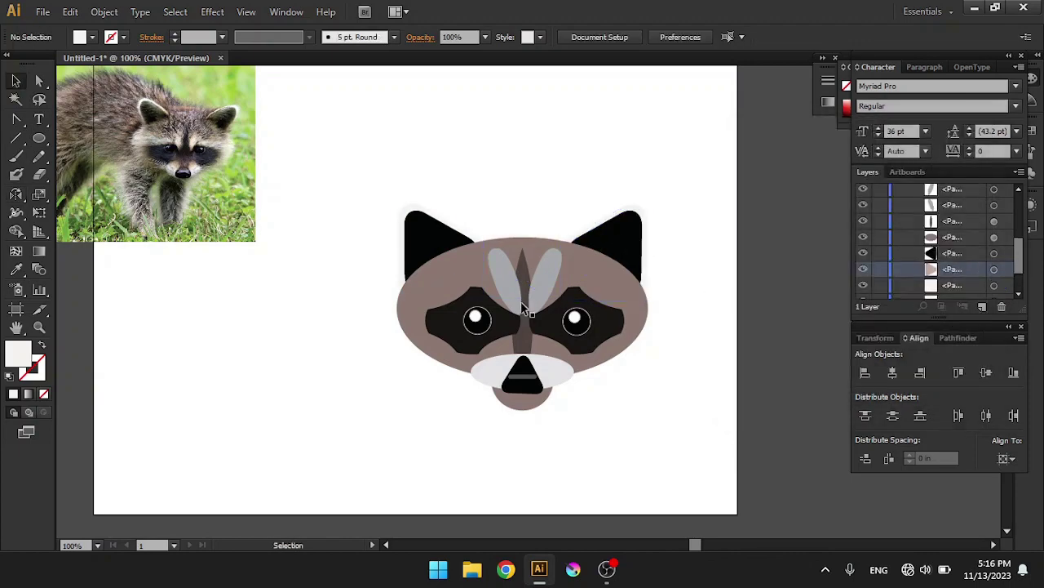
# - Cut a near-white crescent from two ellipses and stack it behind the eye mask on the cheek
pyautogui.click(39, 138)
pyautogui.moveTo(145, 334); pyautogui.dragTo(285, 443)
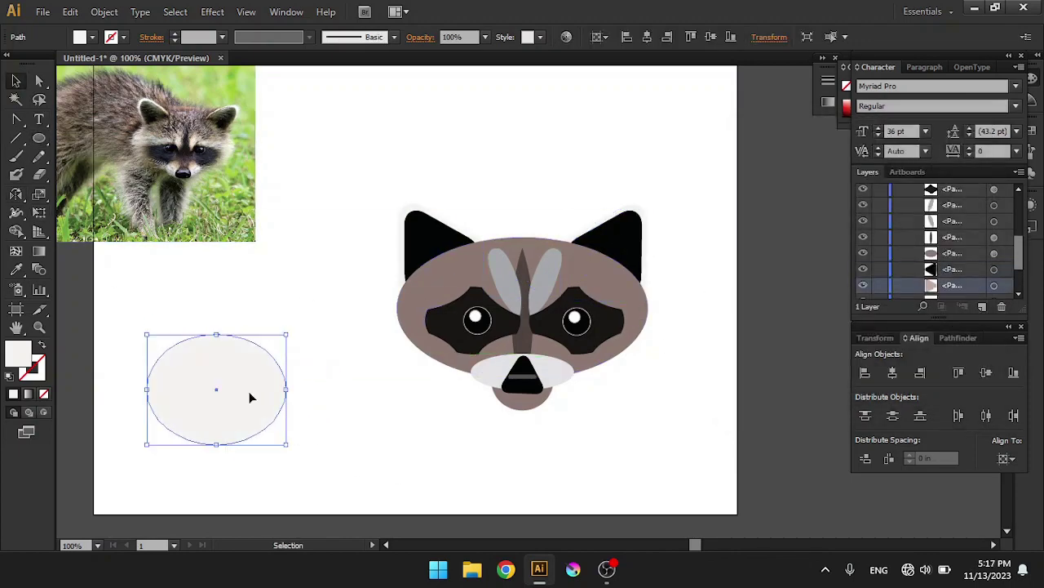
pyautogui.moveTo(249, 396); pyautogui.dragTo(266, 324)
pyautogui.hotkey('shift', 'm')
pyautogui.keyDown('alt'); pyautogui.click(231, 294); pyautogui.keyUp('alt')
pyautogui.keyDown('alt'); pyautogui.click(220, 353); pyautogui.keyUp('alt')
pyautogui.click(16, 81)
pyautogui.moveTo(248, 397); pyautogui.dragTo(496, 319)
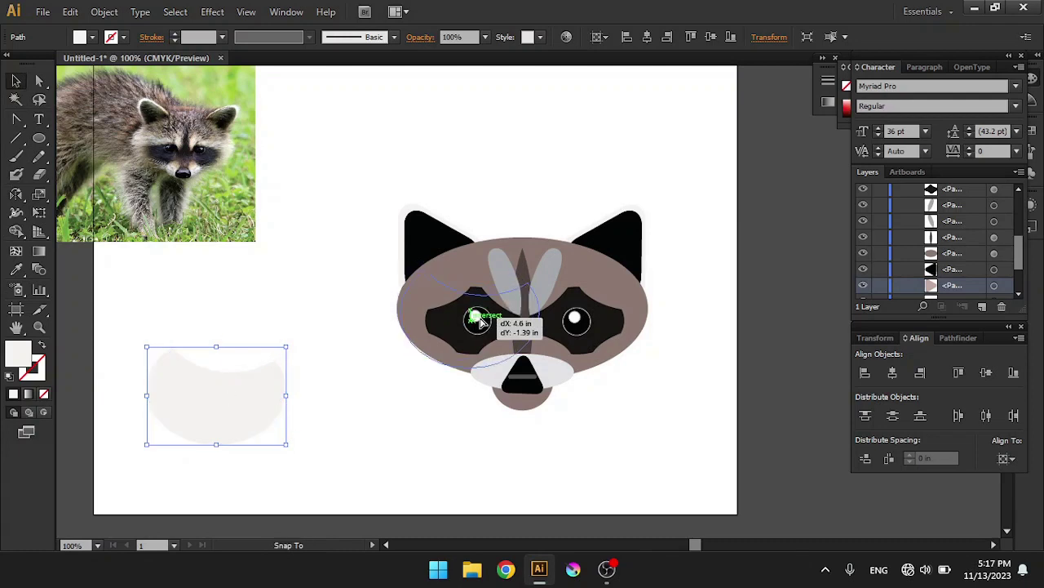
pyautogui.moveTo(965, 213)
pyautogui.mouseDown()
pyautogui.moveTo(963, 284)
pyautogui.moveTo(962, 269)
pyautogui.mouseUp()
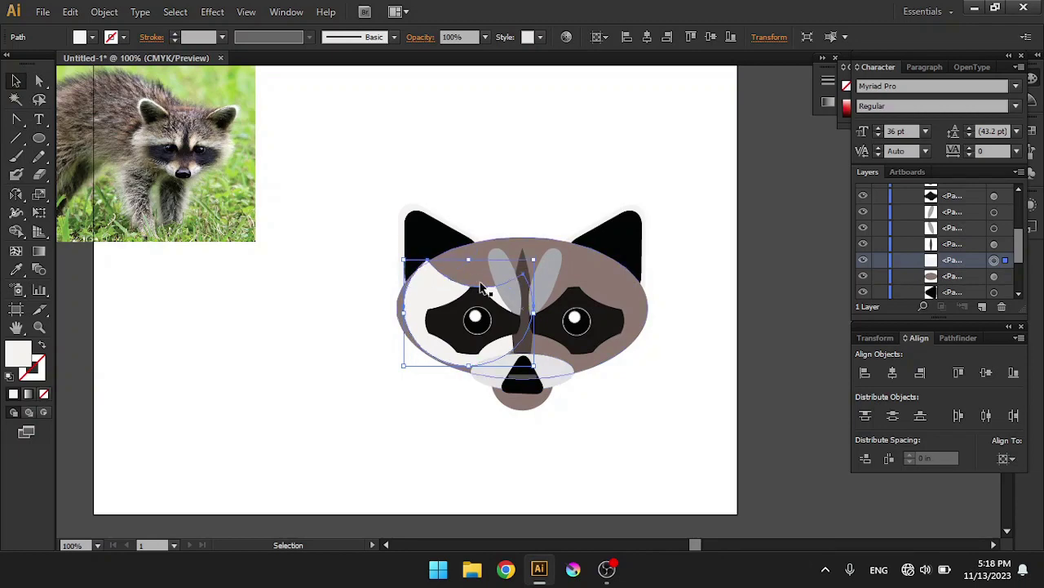
# - Pull the crescent's top anchor down toward the cheek to reshape the patch
pyautogui.scroll(3, 447, 325)
pyautogui.press('a')
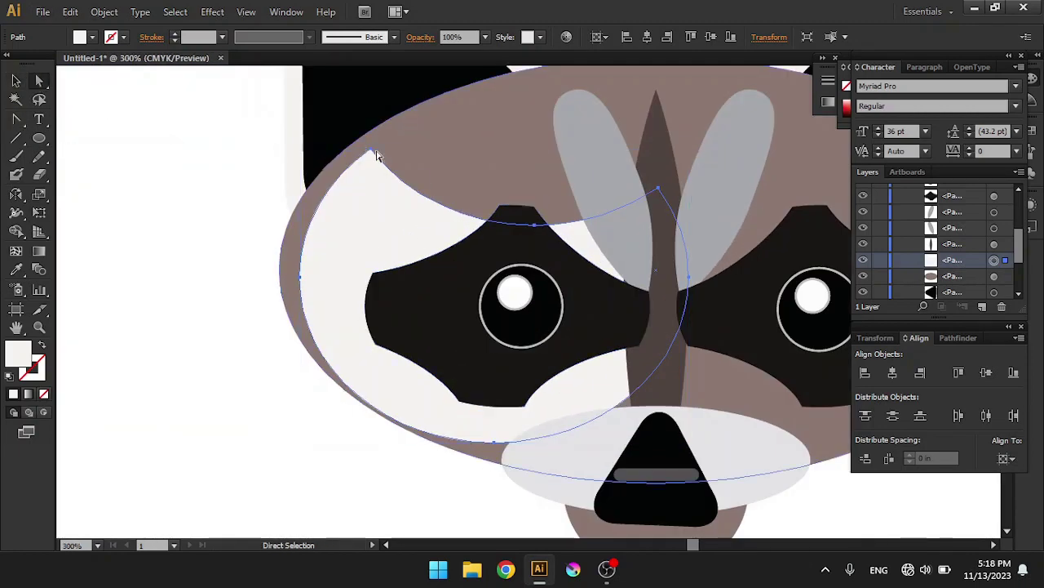
pyautogui.moveTo(532, 229); pyautogui.dragTo(347, 400)
pyautogui.press('v')
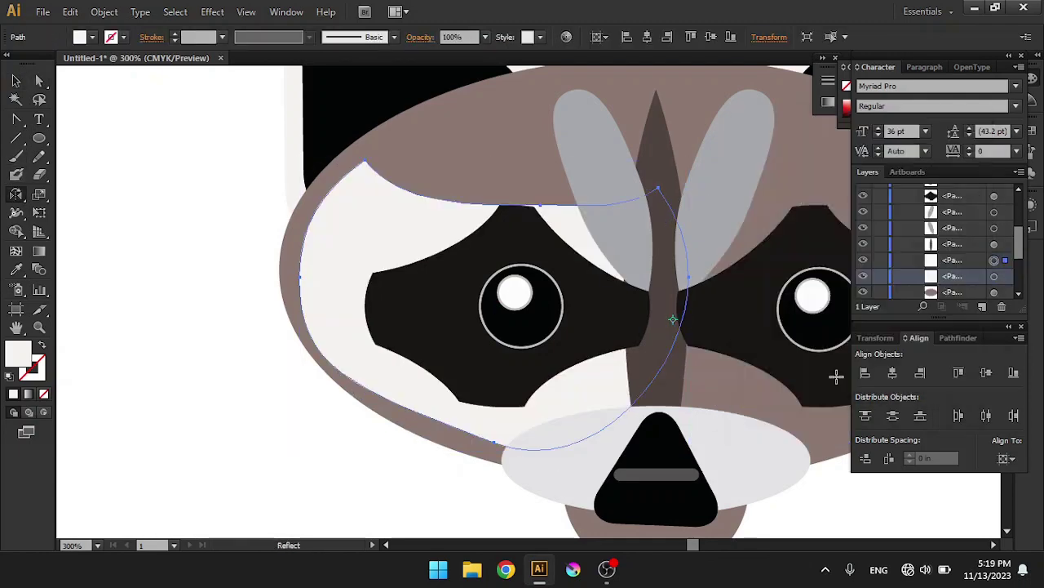
pyautogui.hotkey('ctrl', '0')
pyautogui.click(730, 427)
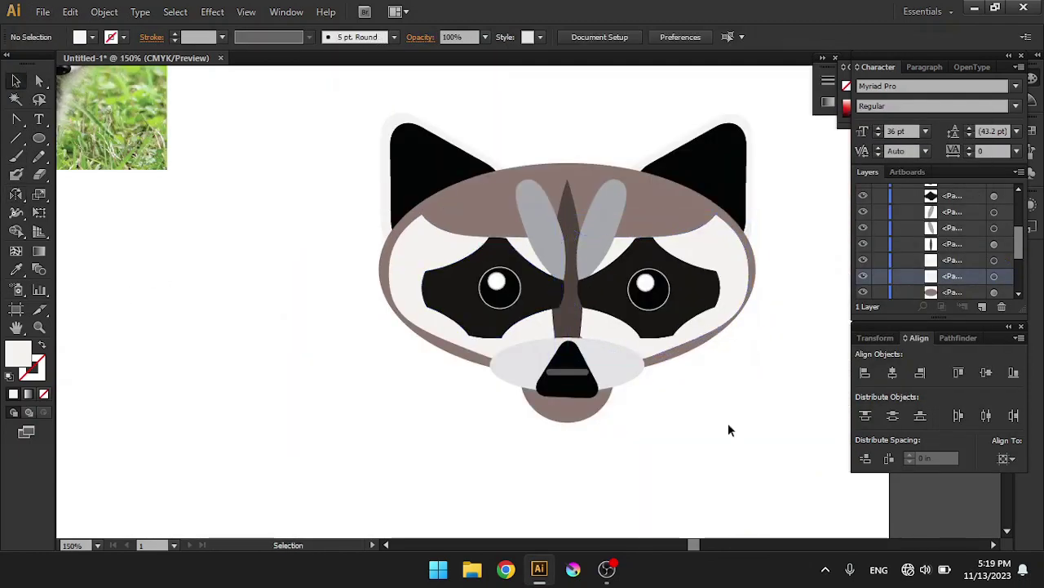
# - Tint the muzzle ellipse under the nose a brownish tone
pyautogui.click(514, 366)
pyautogui.doubleClick(20, 354)
pyautogui.press('Return')
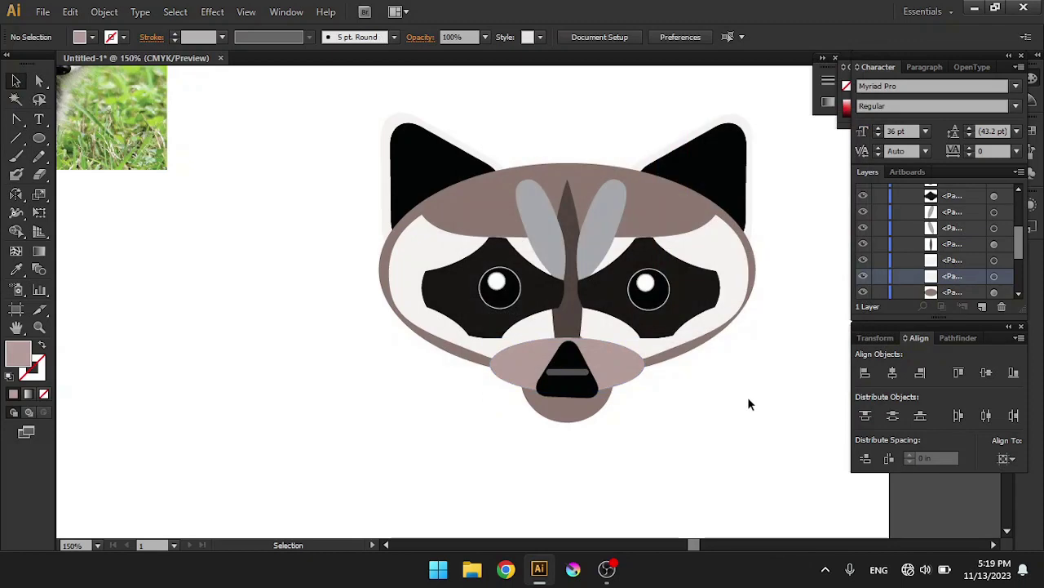
# - Rename the face artwork's layer to Face and move the face to the artboard's top-right
pyautogui.hotkey('ctrl', 'a')
pyautogui.click(836, 286)
pyautogui.click(898, 206)
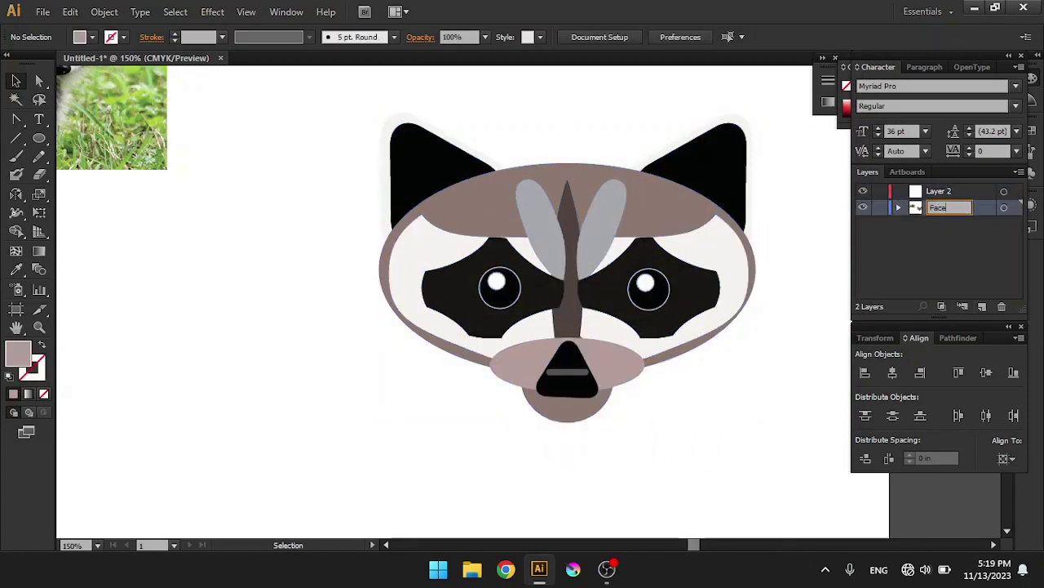
pyautogui.hotkey('ctrl', '-')
pyautogui.hotkey('ctrl', '-')
pyautogui.moveTo(551, 257); pyautogui.dragTo(581, 139)
pyautogui.click(124, 268)
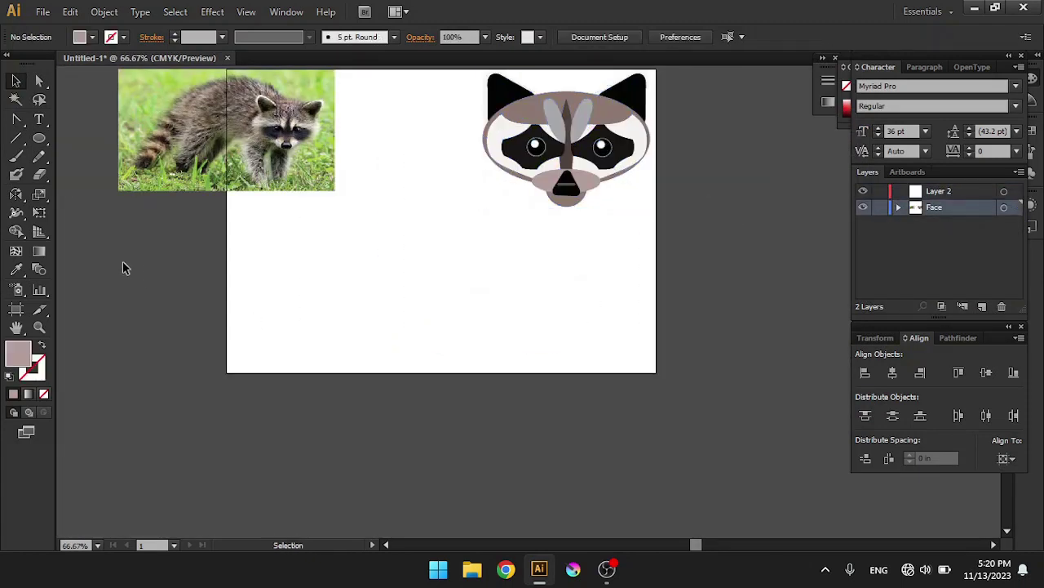
# - Draw a large brown ellipse and pull its top and bottom points into an egg-shaped body
pyautogui.moveTo(523, 333); pyautogui.dragTo(495, 332)
pyautogui.moveTo(453, 274); pyautogui.dragTo(457, 252)
pyautogui.press('i')
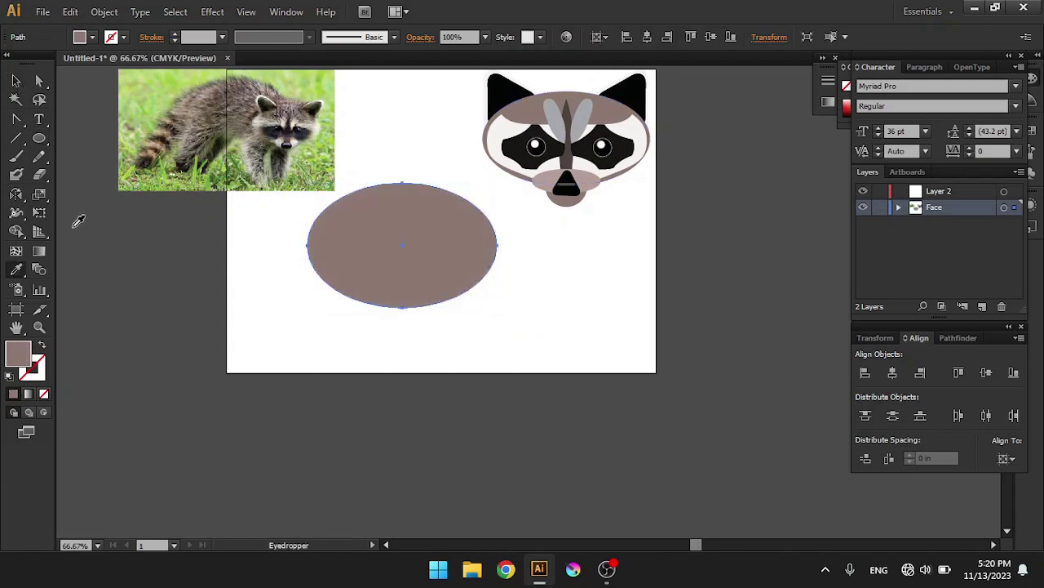
pyautogui.moveTo(402, 183); pyautogui.dragTo(371, 174)
pyautogui.moveTo(152, 128); pyautogui.dragTo(152, 454)
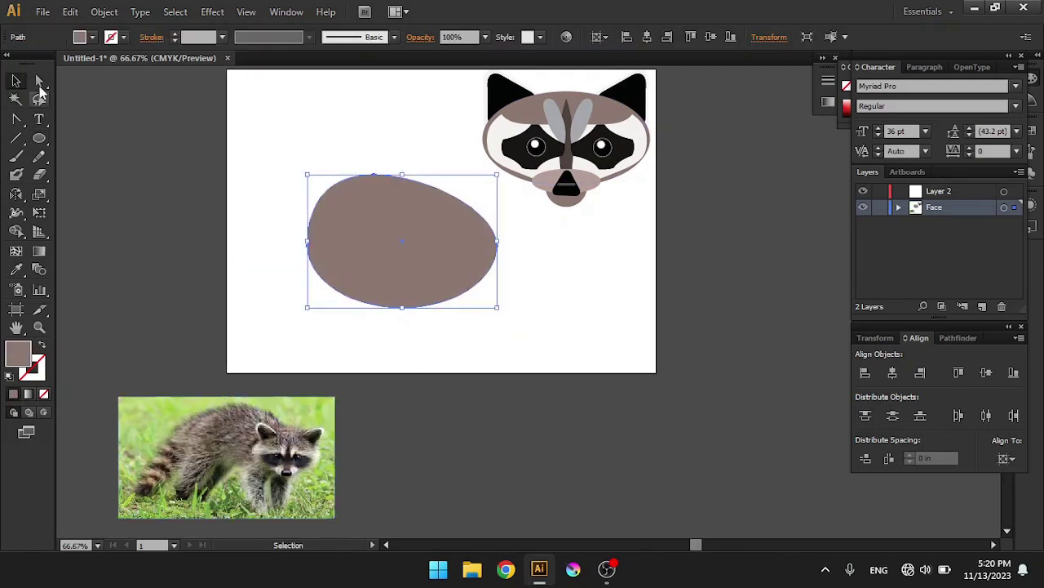
pyautogui.moveTo(400, 311); pyautogui.dragTo(377, 317)
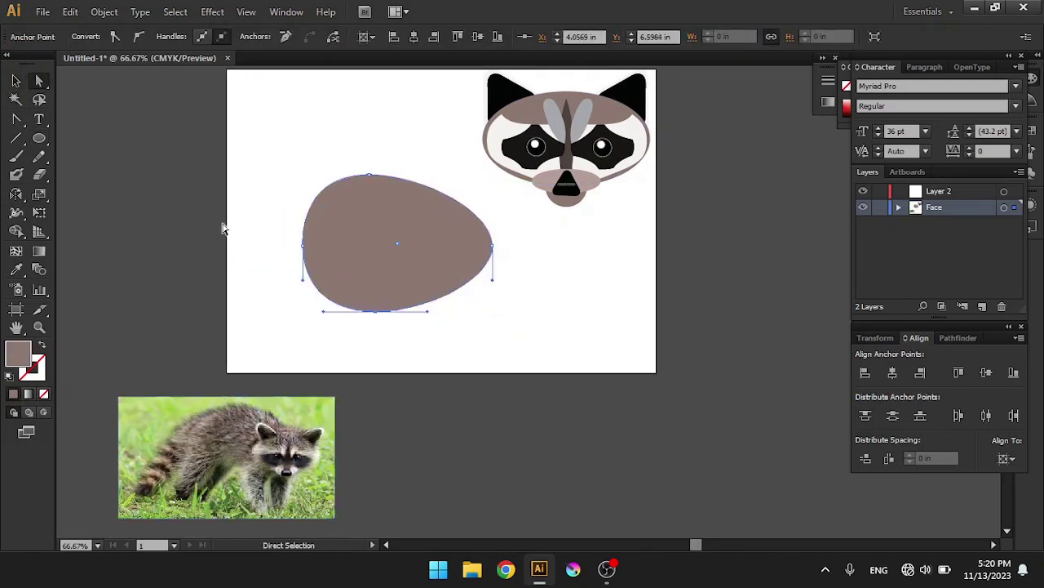
# - Draw a tall tilted ellipse as the tail at the body's lower left and copy it as a leg
pyautogui.click(39, 138)
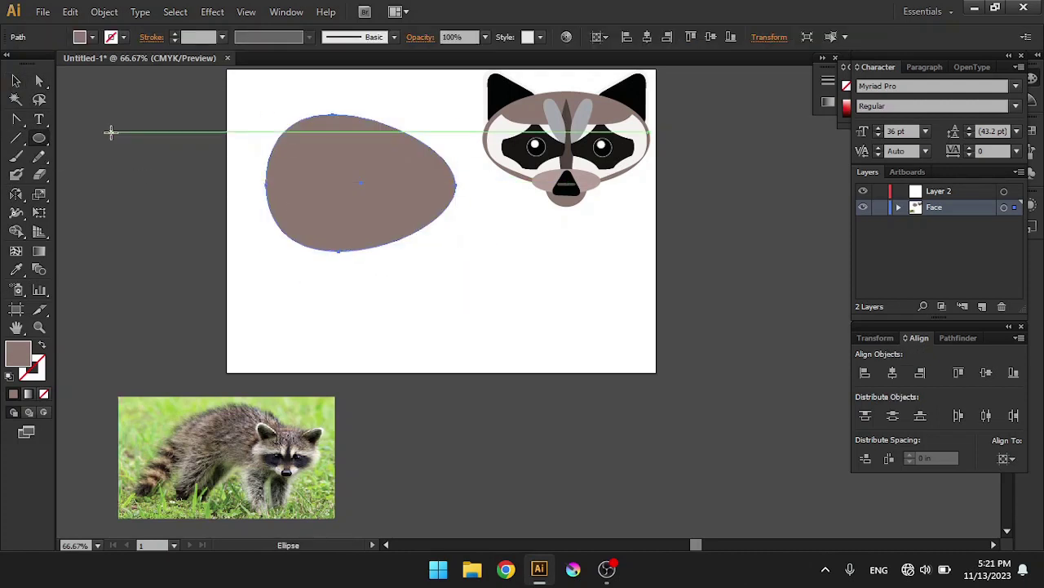
pyautogui.moveTo(109, 130); pyautogui.dragTo(174, 362)
pyautogui.click(15, 80)
pyautogui.moveTo(175, 127); pyautogui.dragTo(214, 156)
pyautogui.moveTo(140, 245); pyautogui.dragTo(229, 227)
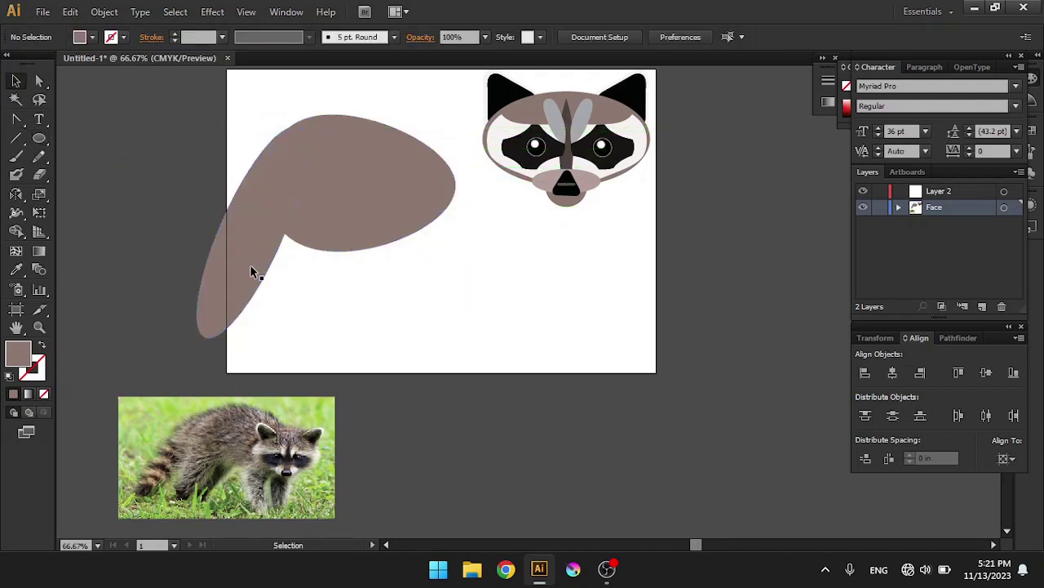
pyautogui.moveTo(245, 269)
pyautogui.mouseDown()
pyautogui.moveTo(334, 299)
pyautogui.moveTo(350, 279)
pyautogui.mouseUp()
pyautogui.moveTo(299, 304)
pyautogui.mouseDown()
pyautogui.moveTo(303, 292)
pyautogui.moveTo(333, 289)
pyautogui.mouseUp()
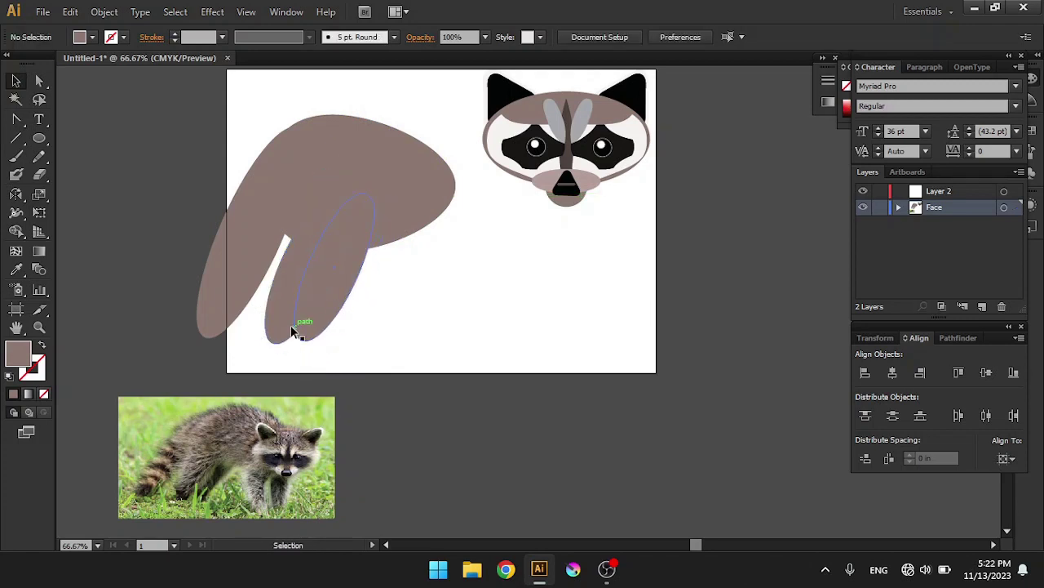
# - Fill the back leg black and bring the brown body in front of it
pyautogui.keyDown('shift'); pyautogui.click(302, 286); pyautogui.keyUp('shift')
pyautogui.click(323, 302)
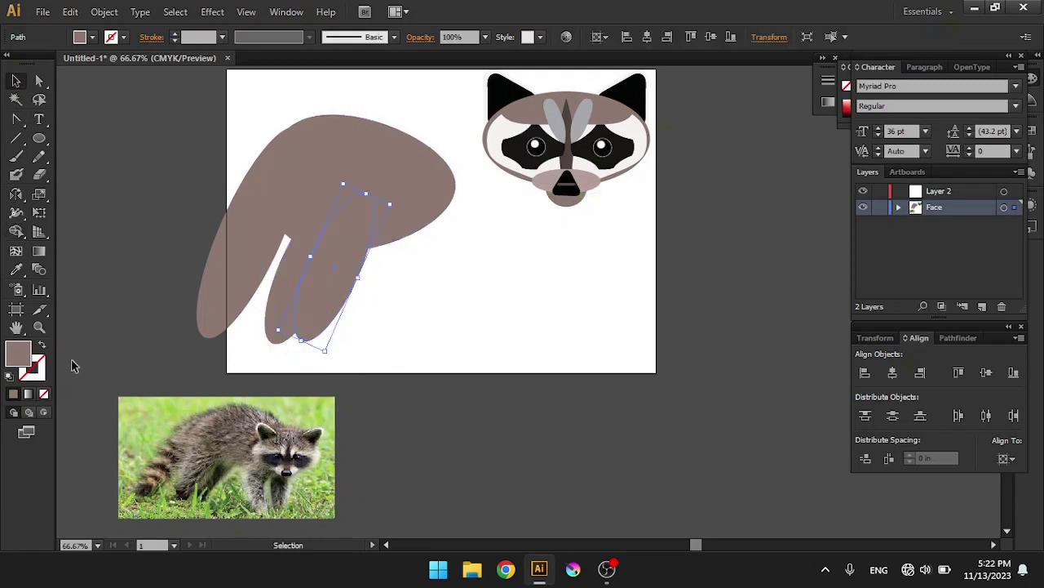
pyautogui.press('i')
pyautogui.click(277, 453)
pyautogui.press('v')
pyautogui.rightClick(359, 173)
pyautogui.click(555, 395)
pyautogui.hotkey('ctrl', 'shift', 'a')
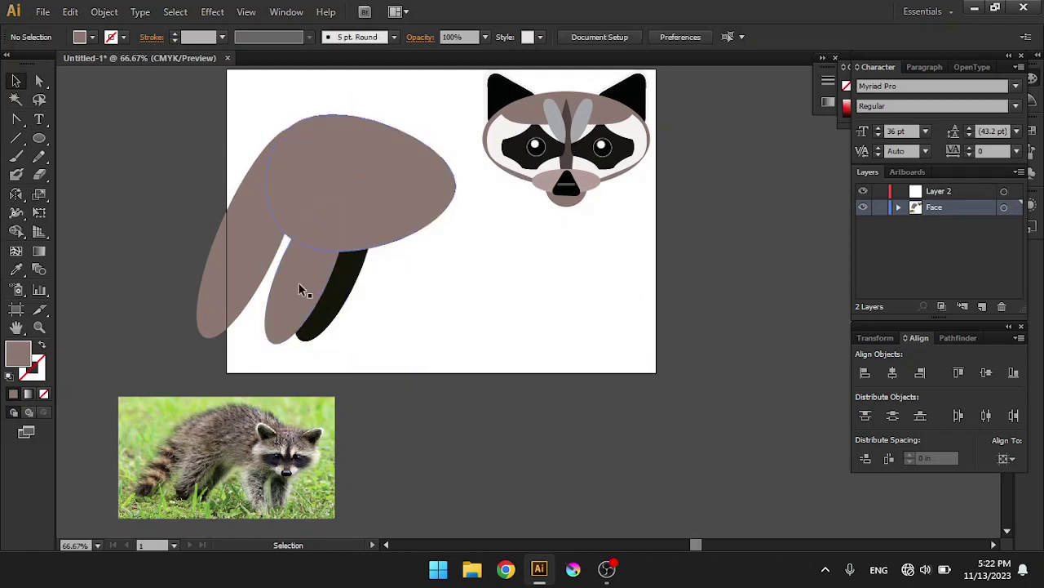
# - Cut a black crescent from two overlapping ellipses, rotate it, and lay it across the tail
pyautogui.moveTo(501, 307); pyautogui.dragTo(676, 454)
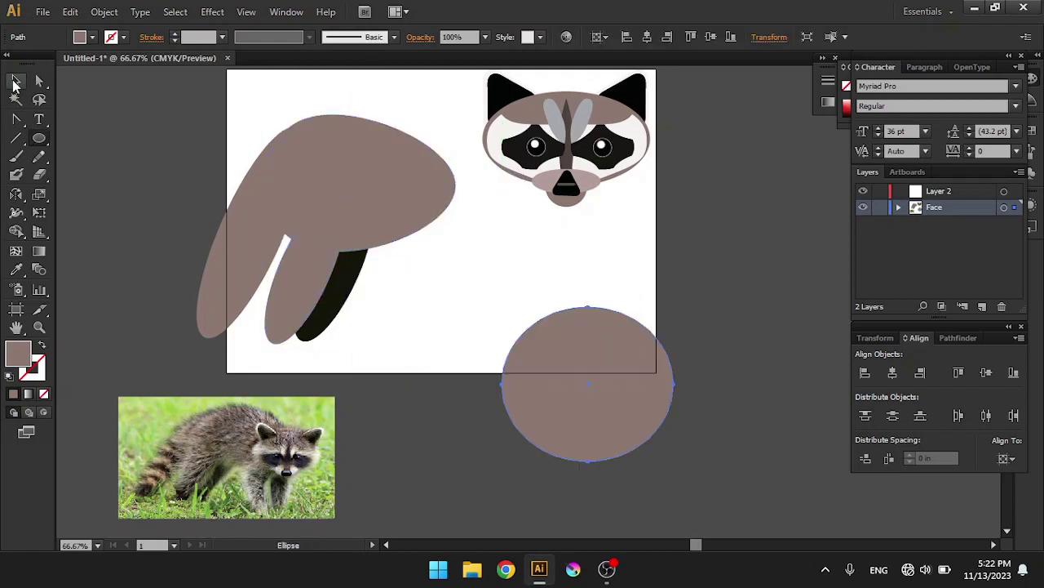
pyautogui.keyDown('alt'); pyautogui.moveTo(591, 376); pyautogui.dragTo(653, 313); pyautogui.keyUp('alt')
pyautogui.hotkey('shift', 'm')
pyautogui.keyDown('alt'); pyautogui.click(648, 338); pyautogui.keyUp('alt')
pyautogui.press('v')
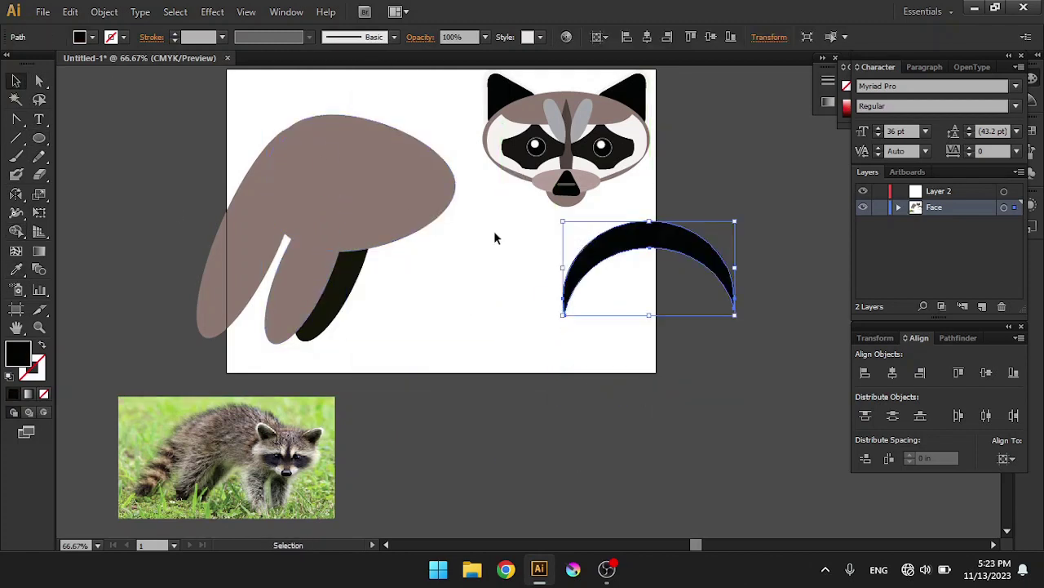
pyautogui.moveTo(645, 236); pyautogui.dragTo(482, 342)
pyautogui.moveTo(562, 315); pyautogui.dragTo(457, 277)
pyautogui.moveTo(491, 386); pyautogui.dragTo(239, 280)
# - Duplicate the black band further down the tail and trim all bands to the tail outline
pyautogui.hotkey('shift', 'm')
pyautogui.keyDown('alt'); pyautogui.click(188, 224); pyautogui.keyUp('alt')
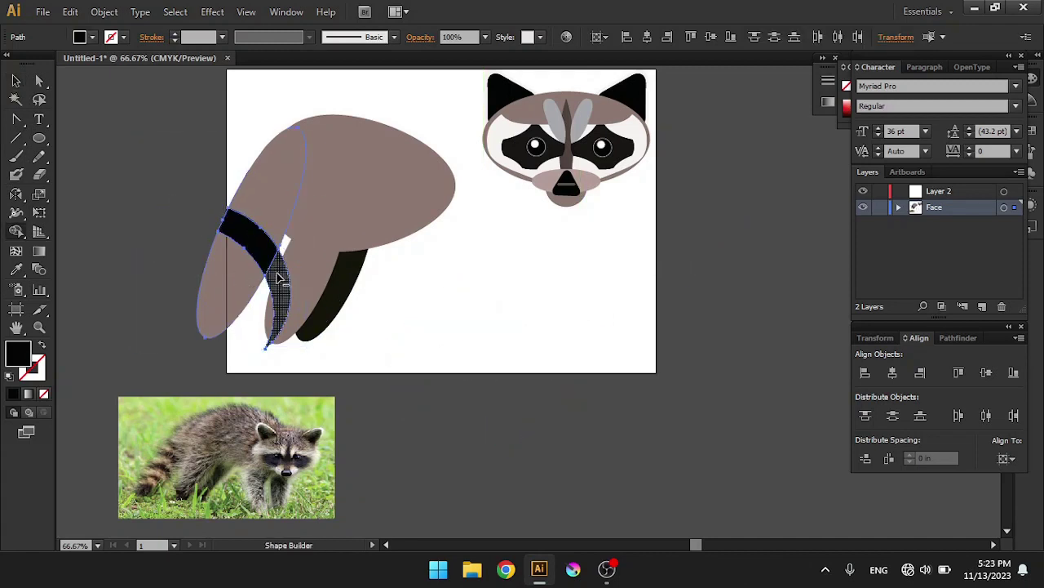
pyautogui.keyDown('alt'); pyautogui.click(274, 314); pyautogui.keyUp('alt')
pyautogui.press('v')
pyautogui.keyDown('alt'); pyautogui.moveTo(245, 236); pyautogui.dragTo(219, 314); pyautogui.keyUp('alt')
pyautogui.moveTo(82, 136); pyautogui.dragTo(296, 356)
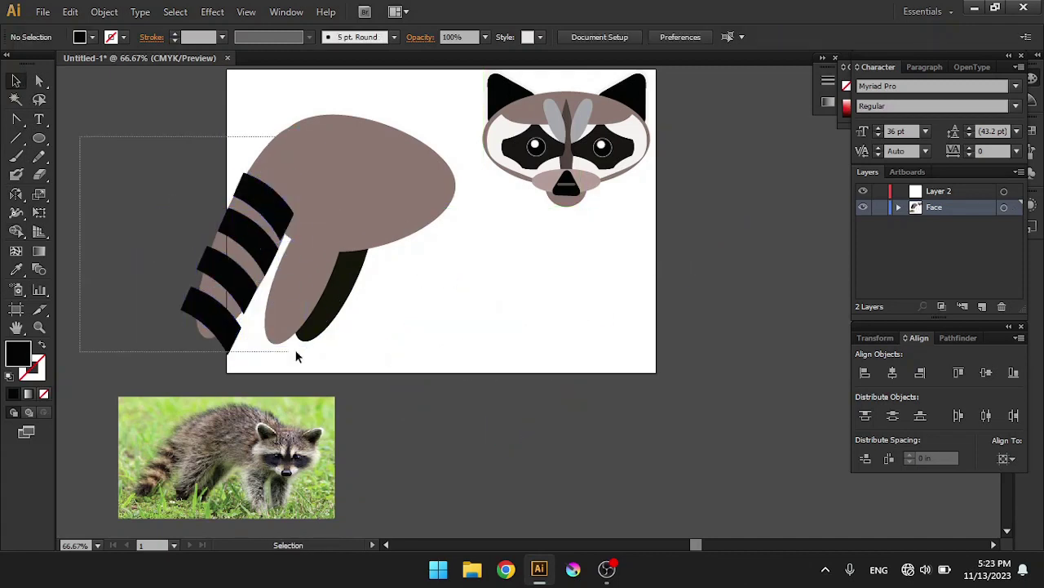
pyautogui.hotkey('shift', 'm')
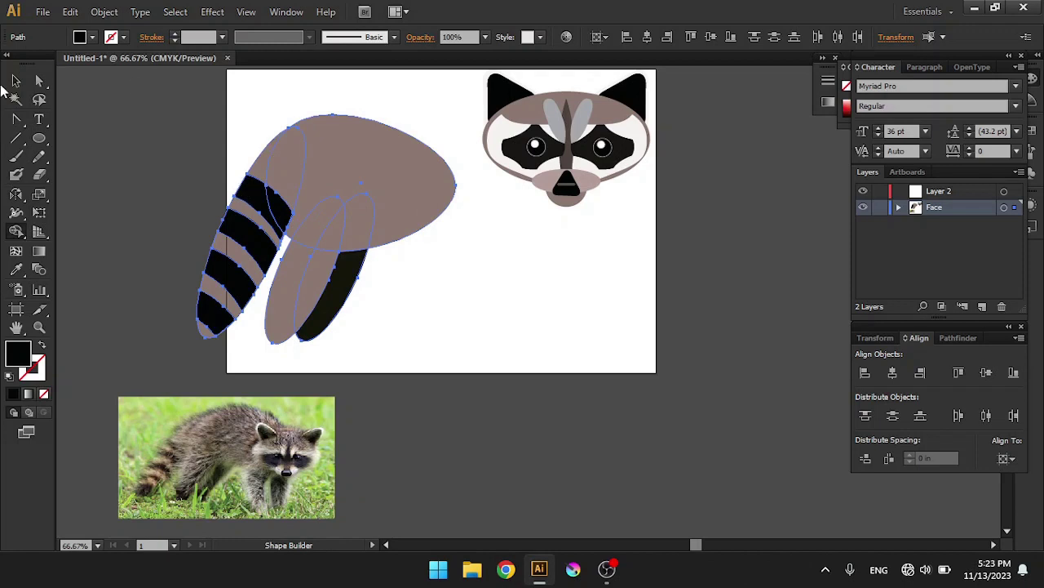
pyautogui.click(432, 307)
pyautogui.click(16, 193)
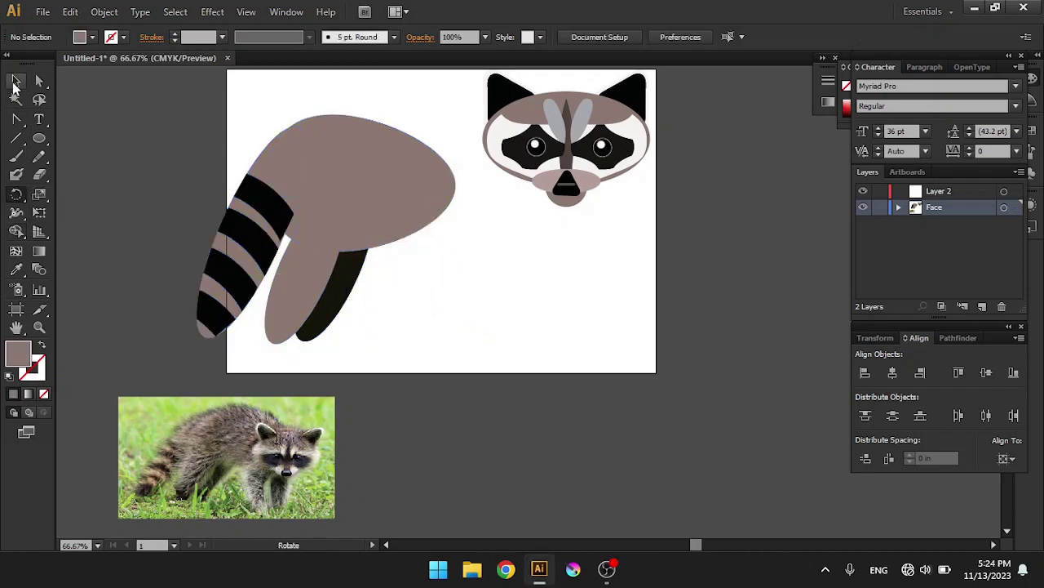
# - Mirror-copy the brown leg upright at the front and add a dark leg copy beside it
pyautogui.click(14, 82)
pyautogui.click(310, 285)
pyautogui.keyDown('alt'); pyautogui.moveTo(318, 281); pyautogui.dragTo(405, 279); pyautogui.keyUp('alt')
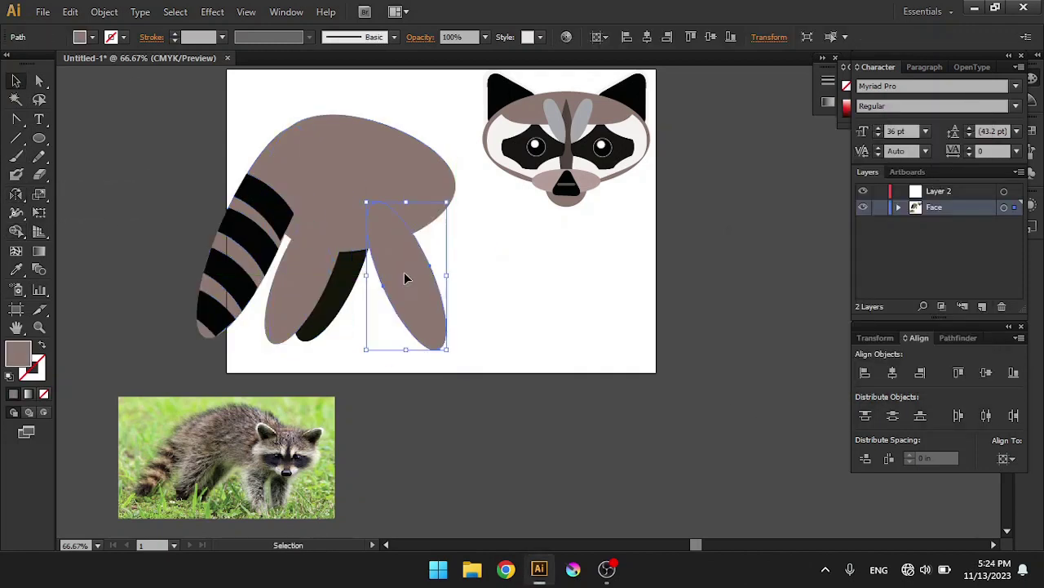
pyautogui.moveTo(432, 359)
pyautogui.mouseDown()
pyautogui.moveTo(411, 272)
pyautogui.moveTo(456, 273)
pyautogui.mouseUp()
pyautogui.click(576, 303)
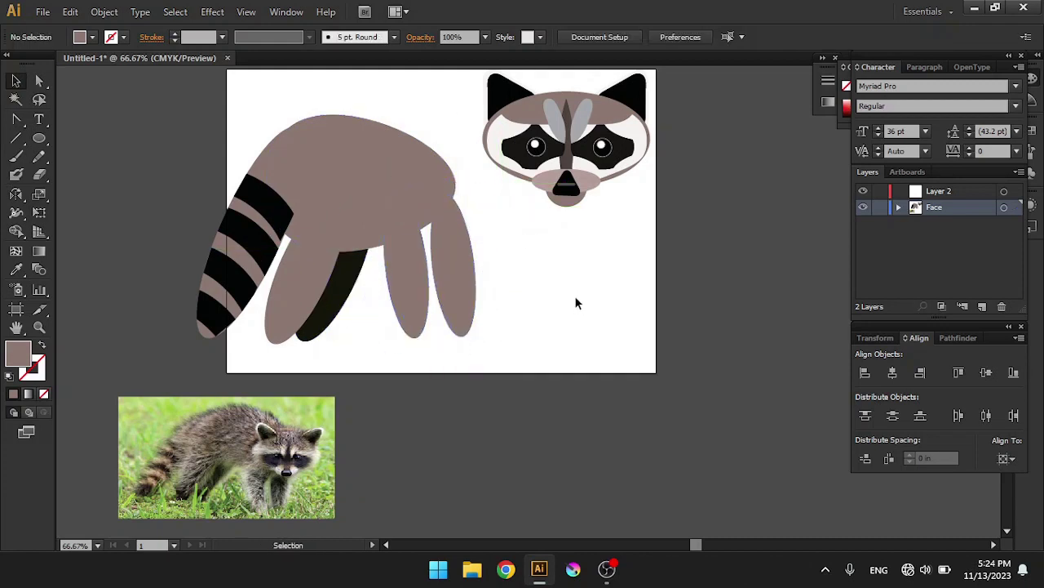
pyautogui.click(453, 269)
pyautogui.press('i')
pyautogui.click(335, 286)
pyautogui.press('v')
pyautogui.moveTo(432, 261); pyautogui.dragTo(428, 260)
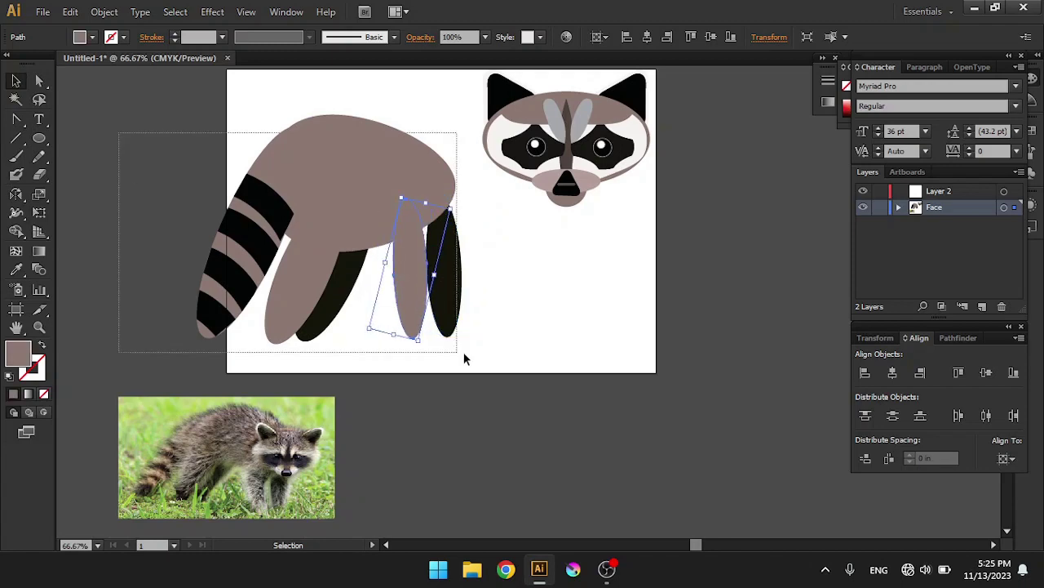
# - Move all the body artwork onto the second layer by cutting and pasting it
pyautogui.hotkey('ctrl', 'a')
pyautogui.hotkey('ctrl', 'x')
pyautogui.click(938, 191)
pyautogui.hotkey('ctrl', 'v')
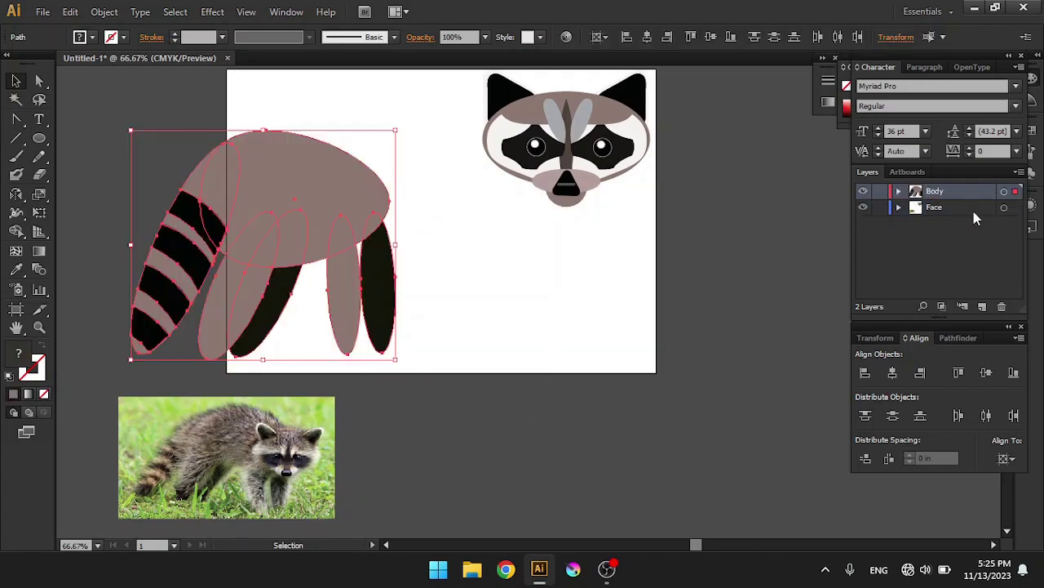
# - Move the body onto the artboard beside the head and lock the Body layer
pyautogui.moveTo(298, 159); pyautogui.dragTo(397, 152)
pyautogui.click(247, 148)
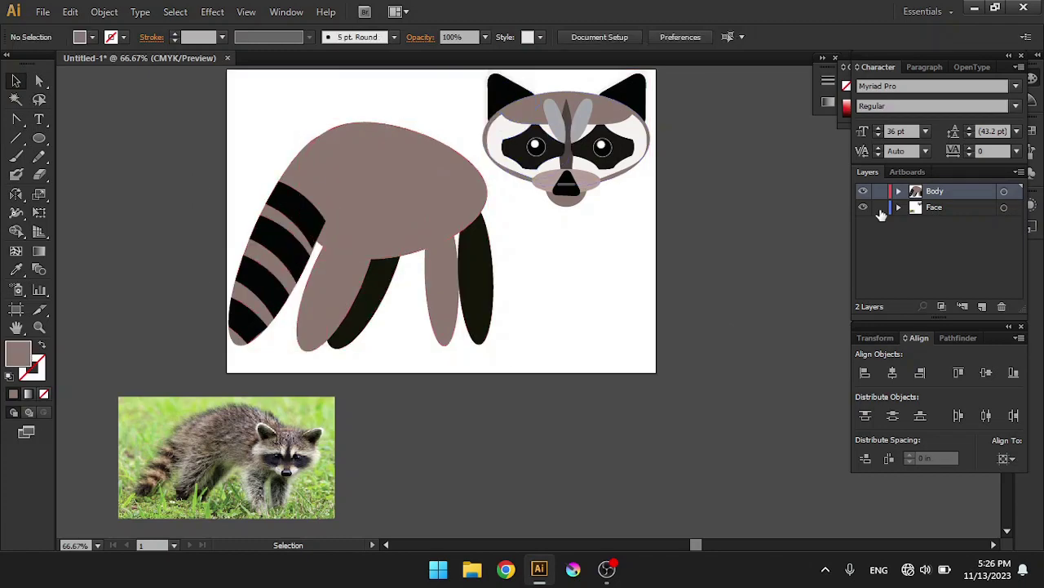
pyautogui.rightClick(397, 198)
pyautogui.click(763, 187)
# - Stack the Face layer above Body and set the head down onto the body
pyautogui.scroll(3, 762, 187)
pyautogui.click(879, 191)
pyautogui.hotkey('ctrl', 'a')
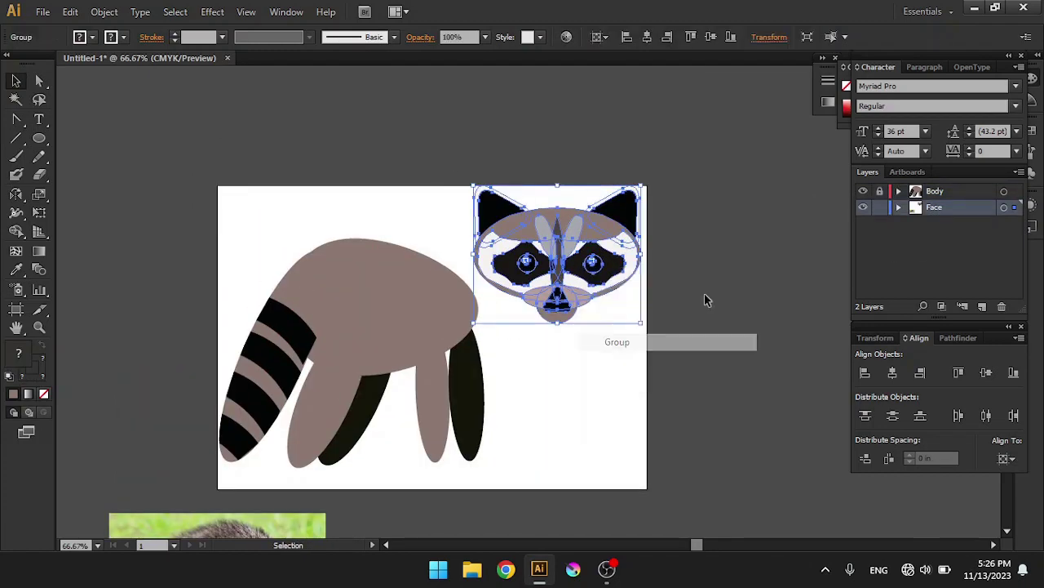
pyautogui.click(706, 300)
pyautogui.moveTo(557, 269); pyautogui.dragTo(479, 304)
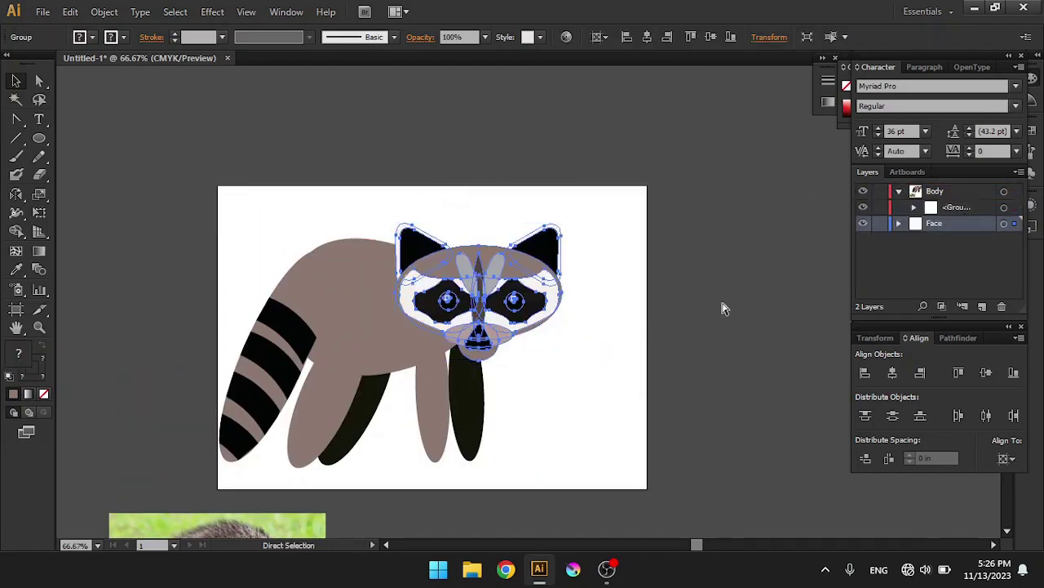
pyautogui.hotkey('ctrl', 'z')
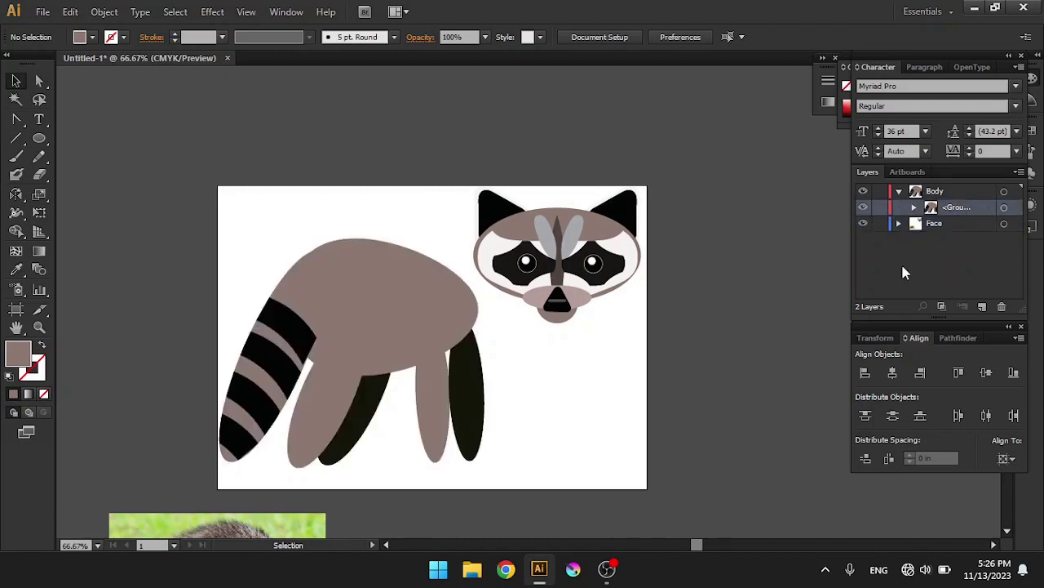
pyautogui.moveTo(935, 223); pyautogui.dragTo(935, 186)
pyautogui.moveTo(557, 261); pyautogui.dragTo(563, 306)
# - Stretch the body group wider and shorter, then slide the head left onto it
pyautogui.click(384, 310)
pyautogui.moveTo(485, 353); pyautogui.dragTo(589, 356)
pyautogui.moveTo(370, 238); pyautogui.dragTo(370, 261)
pyautogui.moveTo(563, 269); pyautogui.dragTo(518, 279)
pyautogui.click(713, 304)
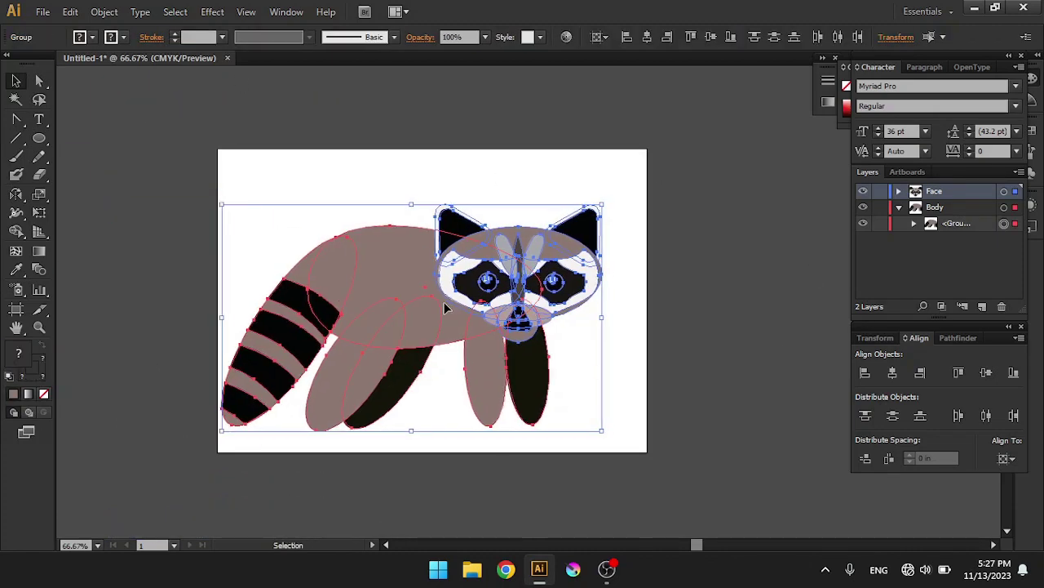
pyautogui.moveTo(445, 306); pyautogui.dragTo(461, 307)
# - Create a new layer named Background at the bottom of the layer stack
pyautogui.click(713, 324)
pyautogui.hotkey('ctrl', 'l')
pyautogui.doubleClick(943, 191)
pyautogui.write('und')
pyautogui.press('Return')
pyautogui.moveTo(947, 191); pyautogui.dragTo(905, 268)
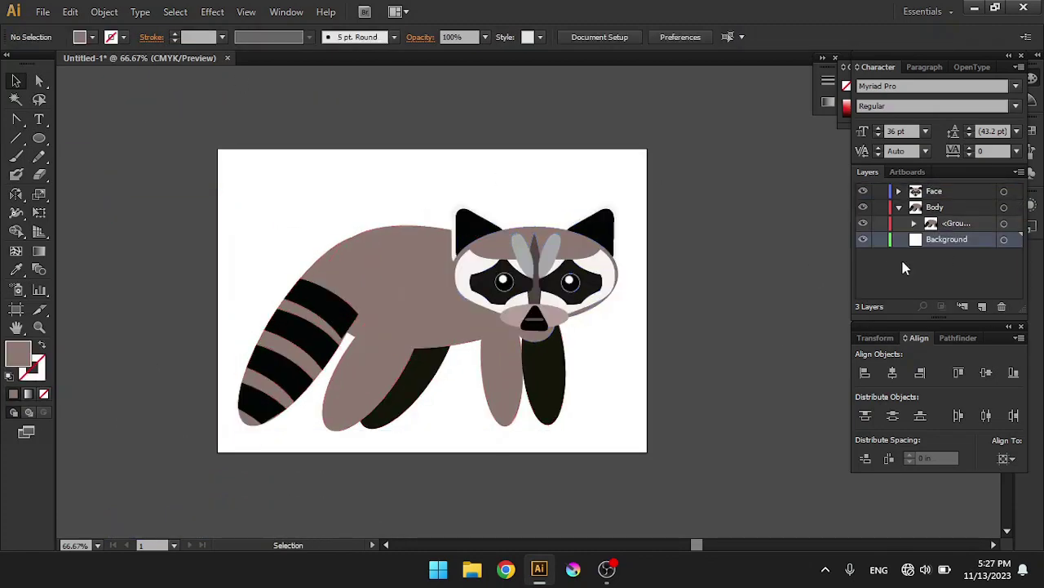
# - Draw a green-filled rectangle covering the whole artboard on the Background layer
pyautogui.moveTo(217, 148); pyautogui.dragTo(648, 454)
pyautogui.doubleClick(18, 352)
pyautogui.click(692, 256)
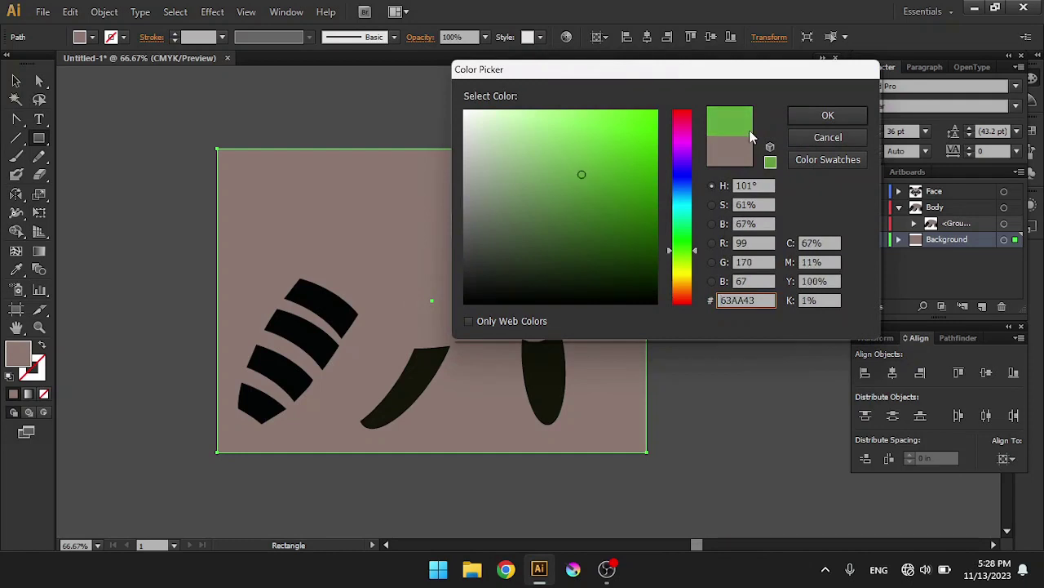
pyautogui.press('Return')
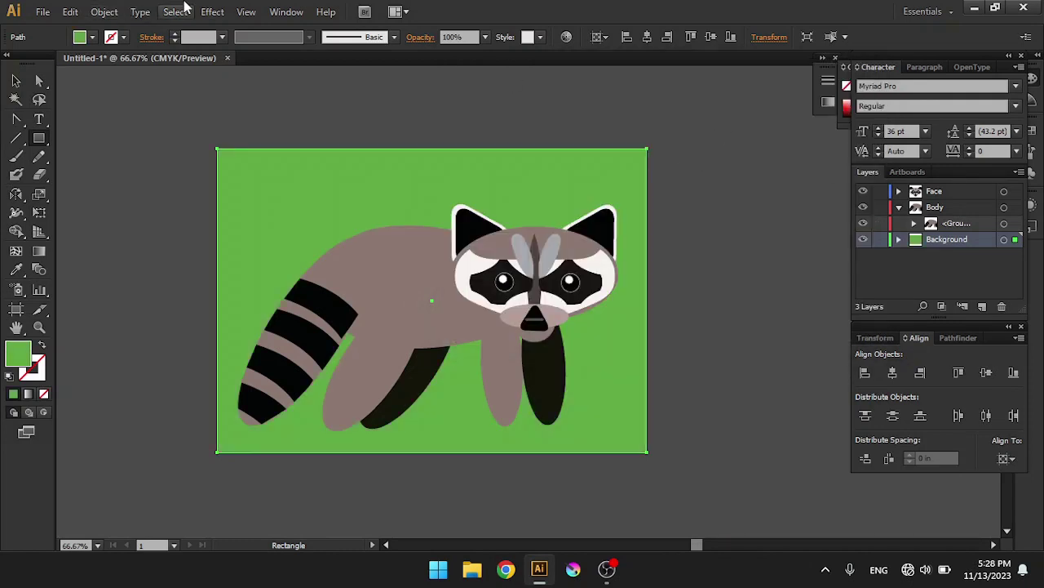
pyautogui.press('v')
pyautogui.click(413, 292)
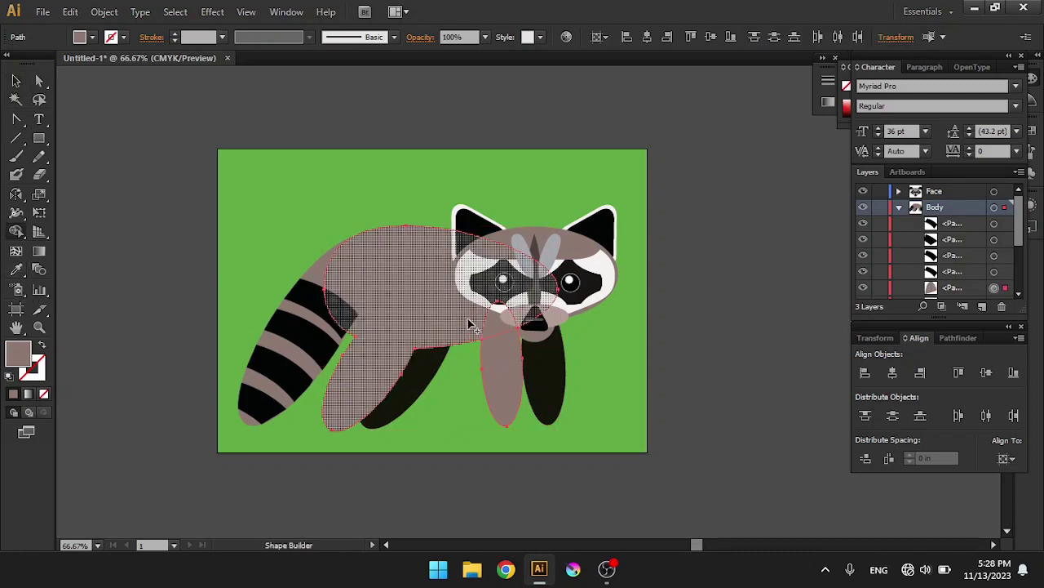
# - Make a darker brown copy of the body shape and lay it over the body
pyautogui.moveTo(361, 308); pyautogui.dragTo(123, 168)
pyautogui.doubleClick(18, 353)
pyautogui.click(828, 115)
pyautogui.moveTo(152, 131); pyautogui.dragTo(392, 271)
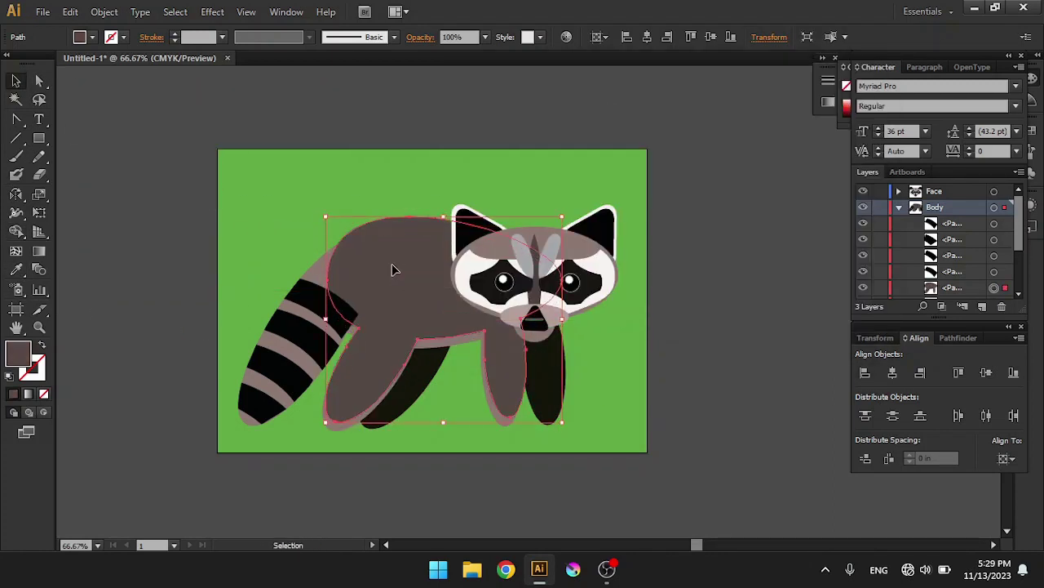
# - Set a copy of the dark shape to 50% opacity and place it along the body's underside
pyautogui.moveTo(394, 270); pyautogui.dragTo(151, 116)
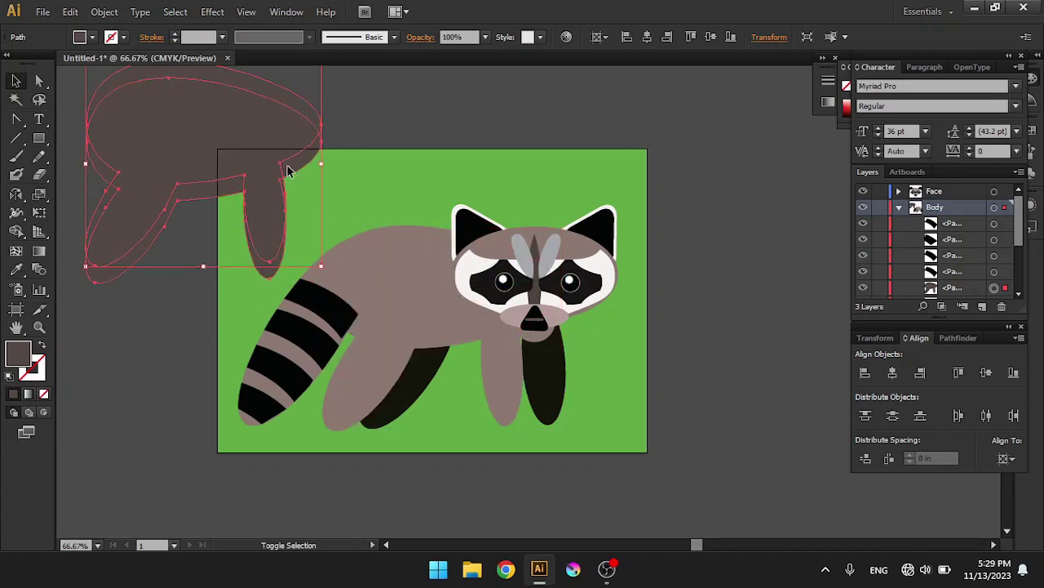
pyautogui.scroll(5, 326, 244)
pyautogui.click(485, 37)
pyautogui.click(503, 137)
pyautogui.scroll(-2, 310, 174)
pyautogui.click(310, 175)
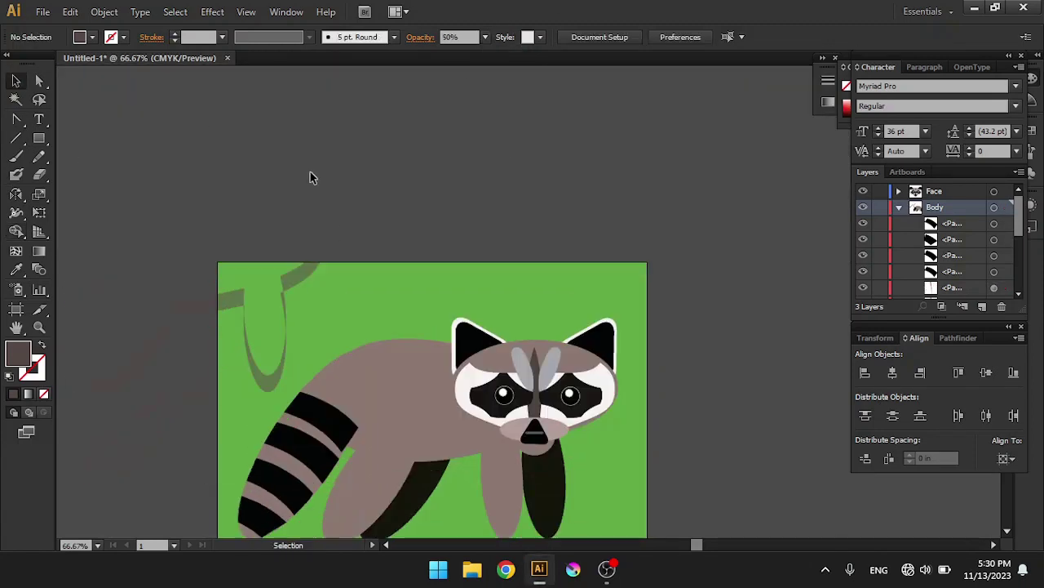
pyautogui.click(280, 365)
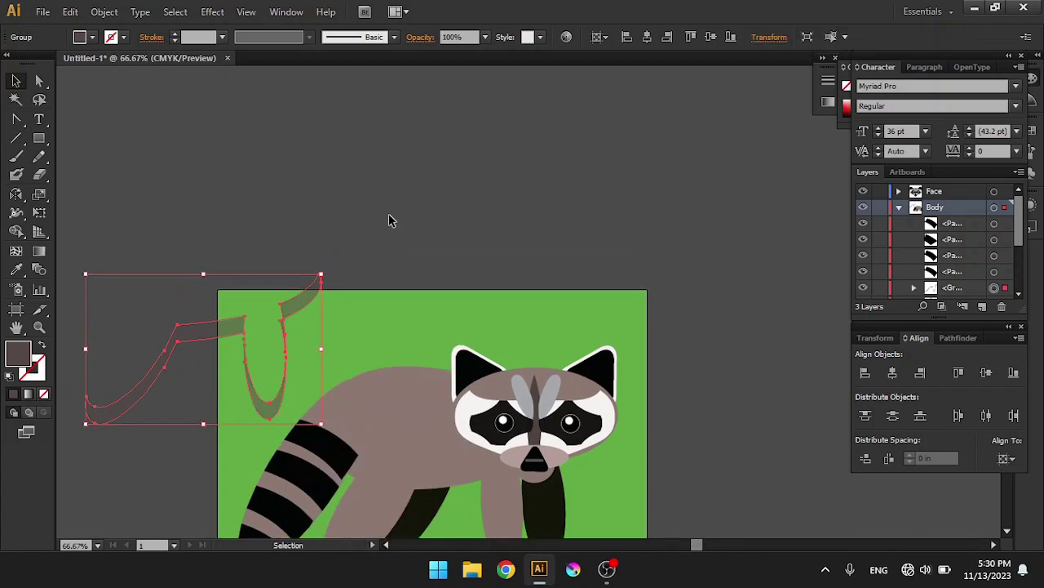
pyautogui.scroll(-3, 389, 219)
pyautogui.moveTo(290, 187); pyautogui.dragTo(526, 308)
pyautogui.click(777, 362)
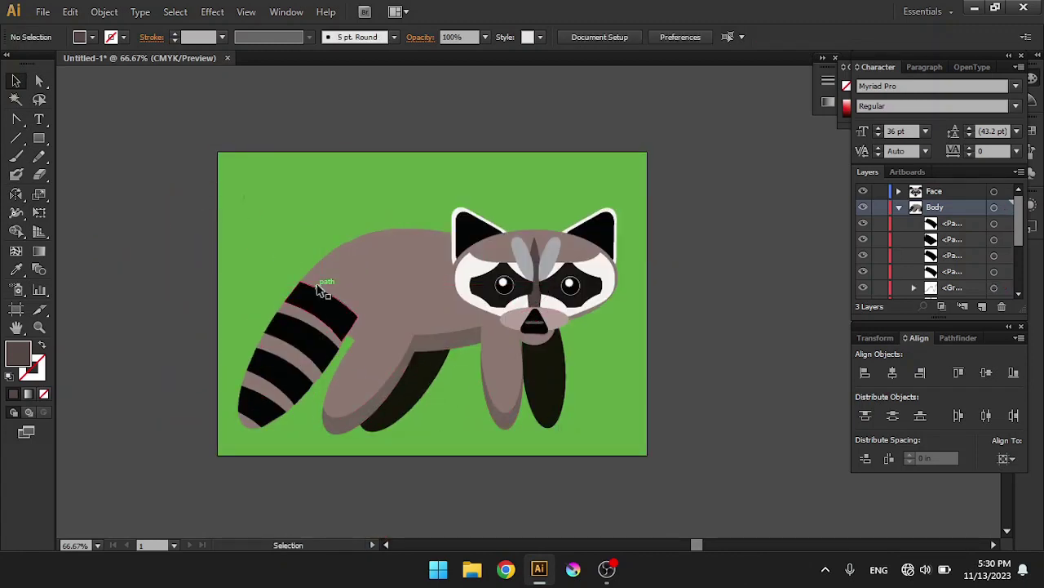
# - Add a crescent shading copy onto the tail and copy the body beside the artboard
pyautogui.moveTo(320, 289); pyautogui.dragTo(130, 137)
pyautogui.hscroll(-2, 269, 269)
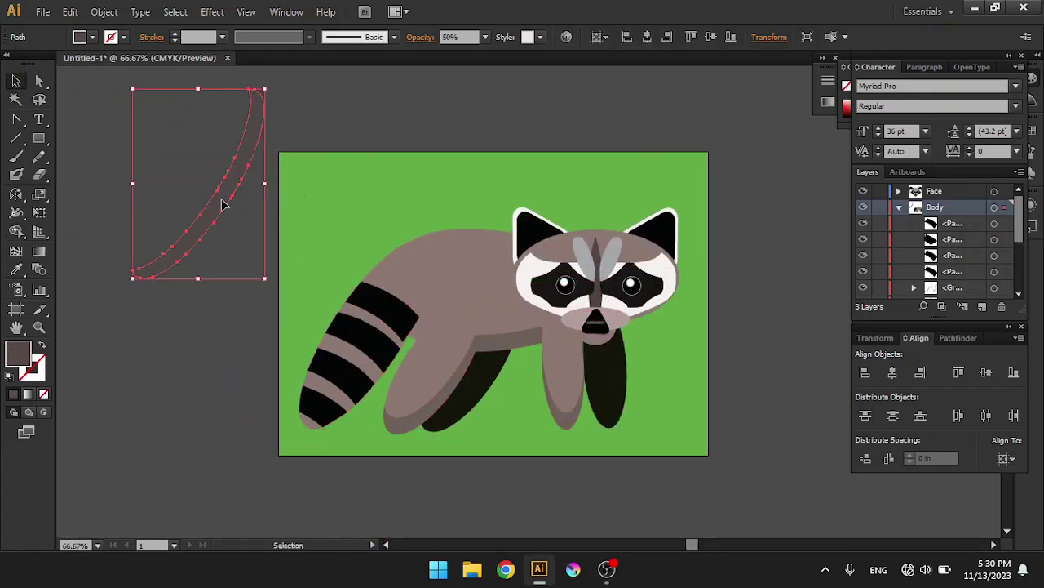
pyautogui.moveTo(224, 204); pyautogui.dragTo(393, 353)
pyautogui.click(769, 299)
pyautogui.hscroll(3, 569, 280)
pyautogui.click(302, 259)
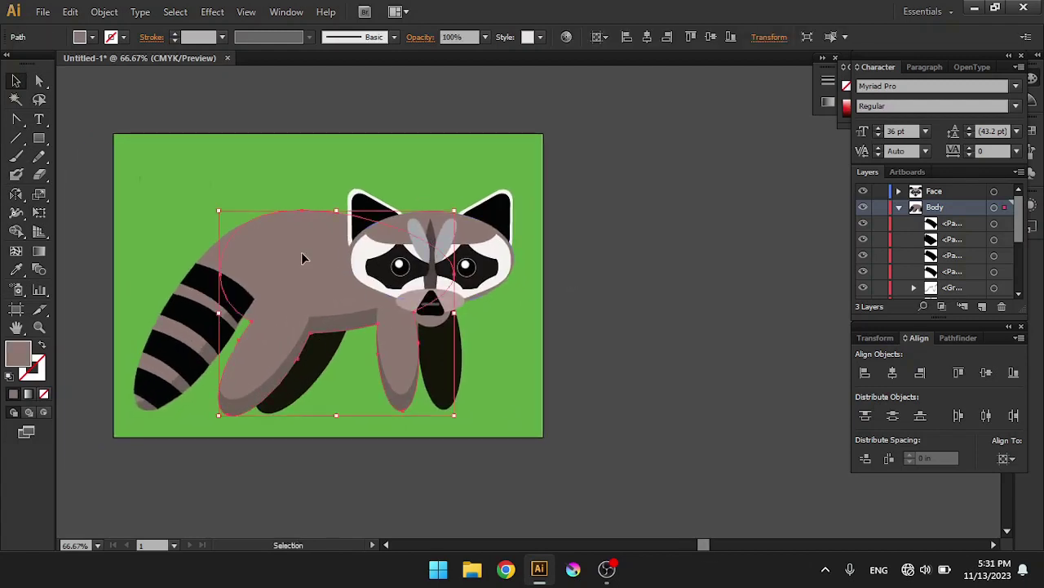
pyautogui.moveTo(302, 259); pyautogui.dragTo(679, 234)
# - Trim the body copy to a thin rim with Shape Builder, set 50% opacity, place on the back
pyautogui.hotkey('shift', 'm')
pyautogui.keyDown('alt'); pyautogui.click(618, 297); pyautogui.keyUp('alt')
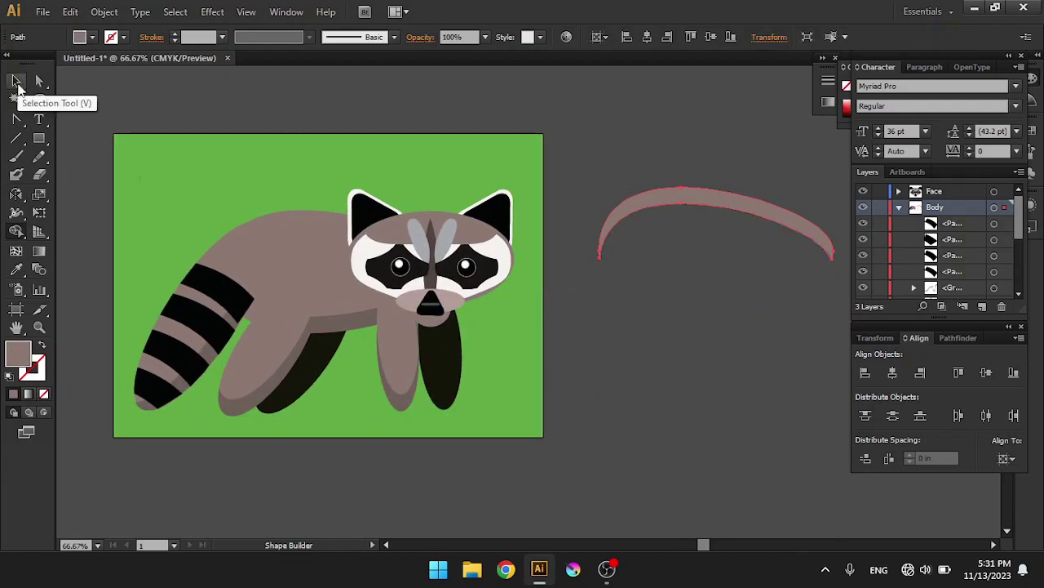
pyautogui.doubleClick(18, 353)
pyautogui.click(828, 117)
pyautogui.click(486, 37)
pyautogui.click(502, 135)
pyautogui.moveTo(704, 196); pyautogui.dragTo(323, 220)
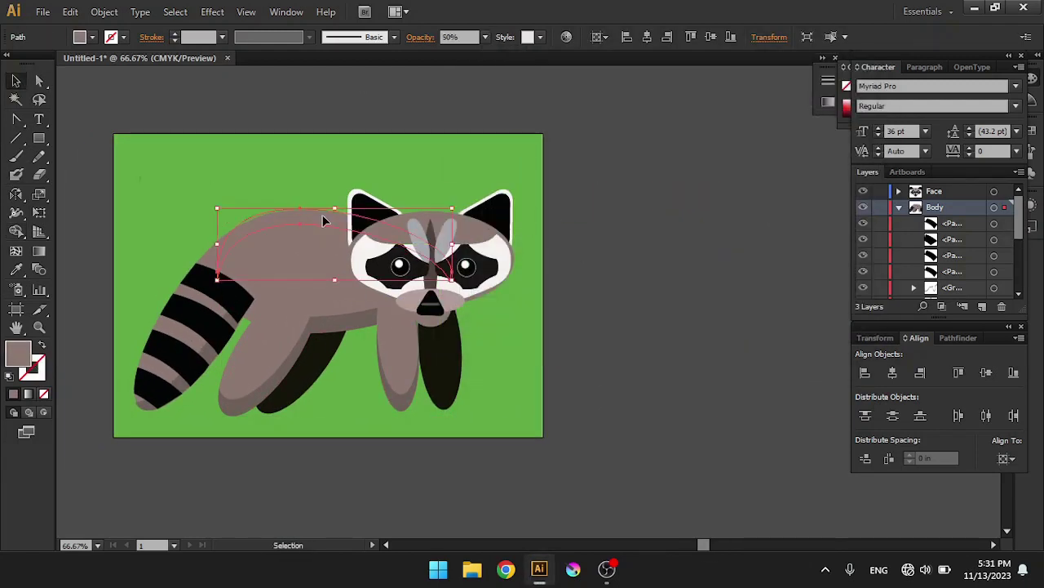
# - Make the back crescent white and position light crescents on the back and tail
pyautogui.doubleClick(18, 353)
pyautogui.click(474, 123)
pyautogui.click(834, 115)
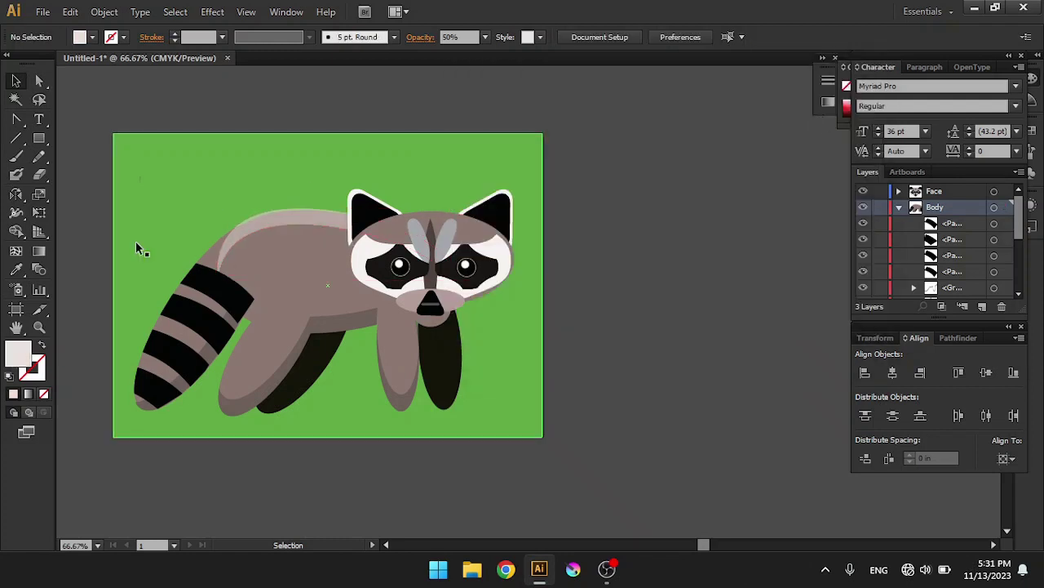
pyautogui.click(788, 233)
pyautogui.click(245, 228)
pyautogui.moveTo(310, 219); pyautogui.dragTo(718, 192)
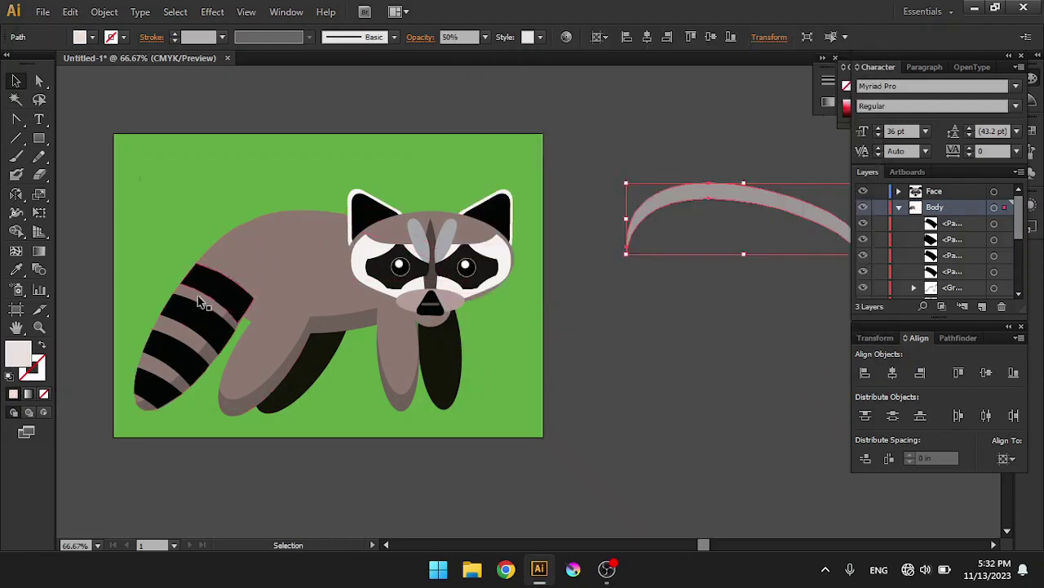
pyautogui.moveTo(237, 318); pyautogui.dragTo(714, 389)
pyautogui.moveTo(680, 341); pyautogui.dragTo(204, 269)
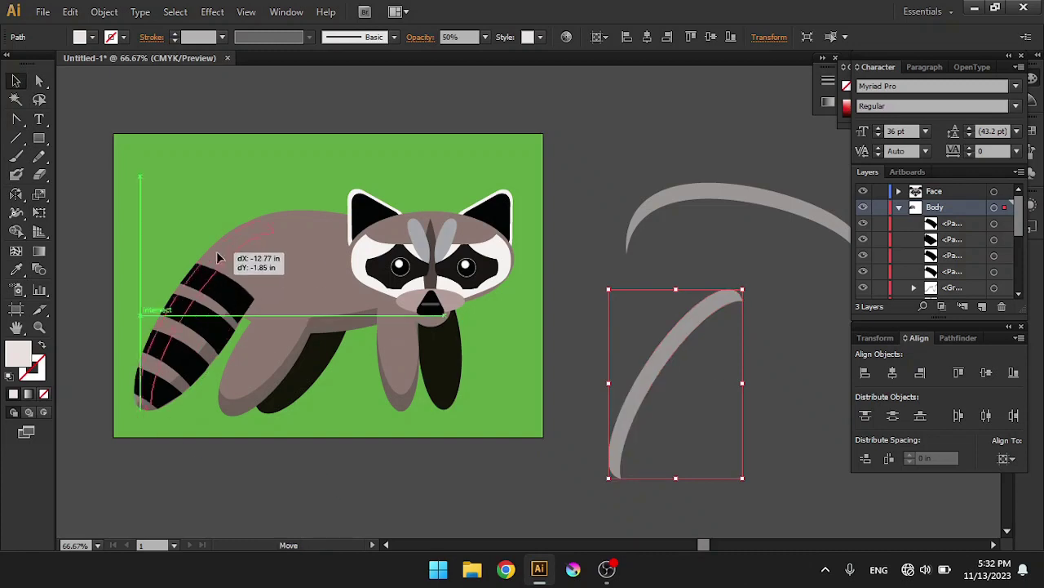
pyautogui.moveTo(730, 186); pyautogui.dragTo(276, 220)
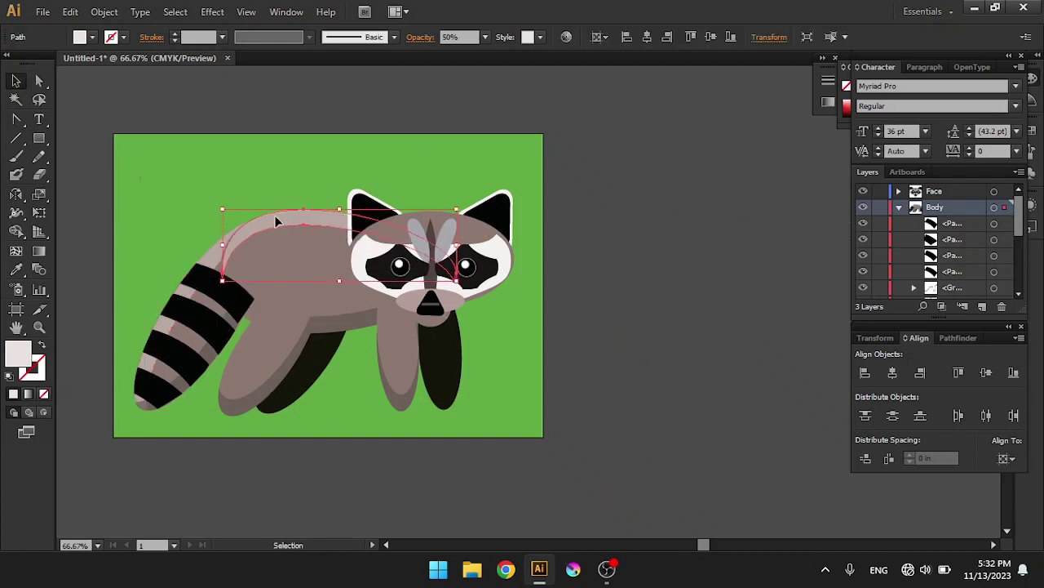
pyautogui.click(821, 292)
# - Draw a wide flat ellipse beside the artboard for the ground shadow
pyautogui.moveTo(39, 137); pyautogui.dragTo(89, 173)
pyautogui.moveTo(609, 403)
pyautogui.mouseDown()
pyautogui.moveTo(843, 426)
pyautogui.moveTo(457, 420)
pyautogui.mouseUp()
pyautogui.doubleClick(20, 353)
# - Fill the ground-shadow ellipse dark and place it behind the raccoon's legs
pyautogui.click(828, 116)
pyautogui.press('4')
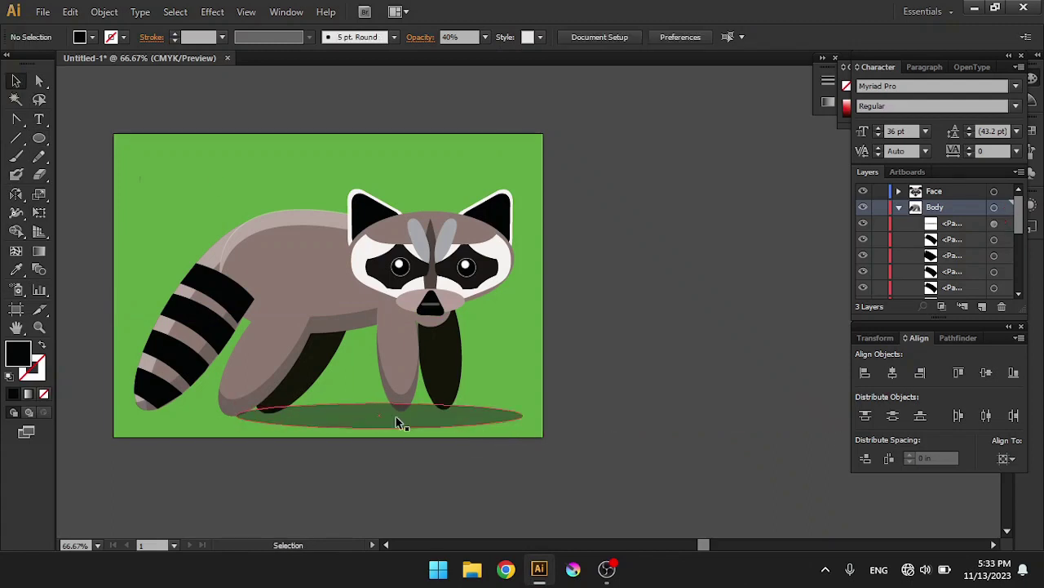
pyautogui.click(461, 231)
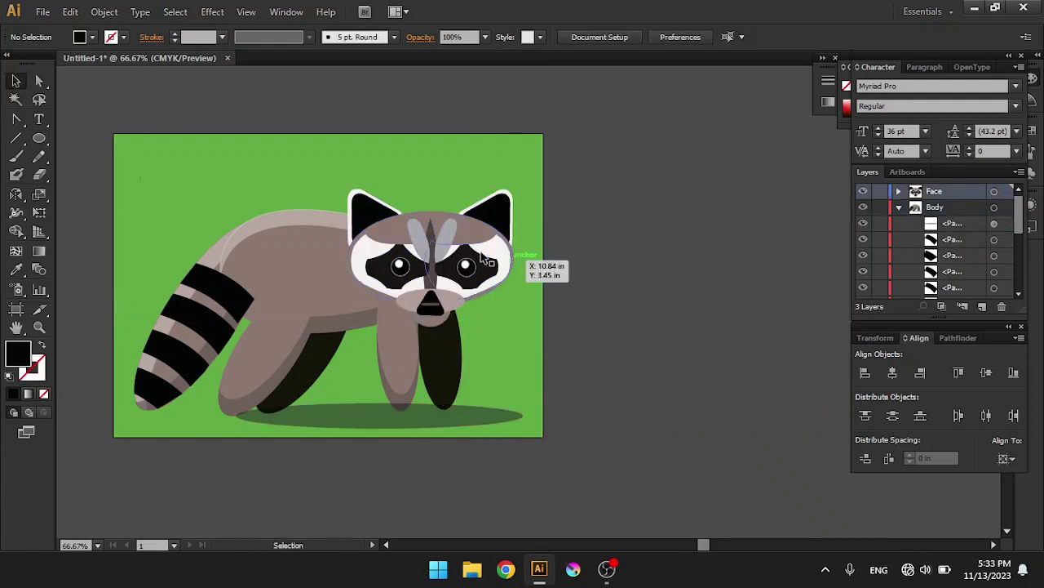
# - Draw an arc, sample the light highlight style, and set it translucent on top of the head
pyautogui.moveTo(625, 268); pyautogui.dragTo(792, 373)
pyautogui.press('i')
pyautogui.click(255, 213)
pyautogui.press('v')
pyautogui.moveTo(708, 271); pyautogui.dragTo(432, 214)
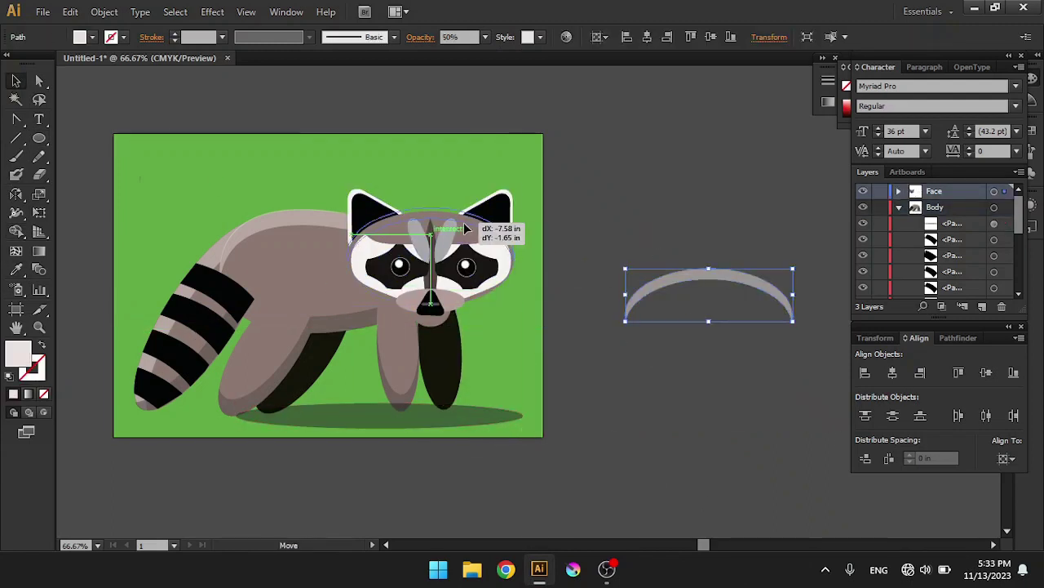
pyautogui.click(485, 37)
pyautogui.click(501, 215)
pyautogui.click(711, 82)
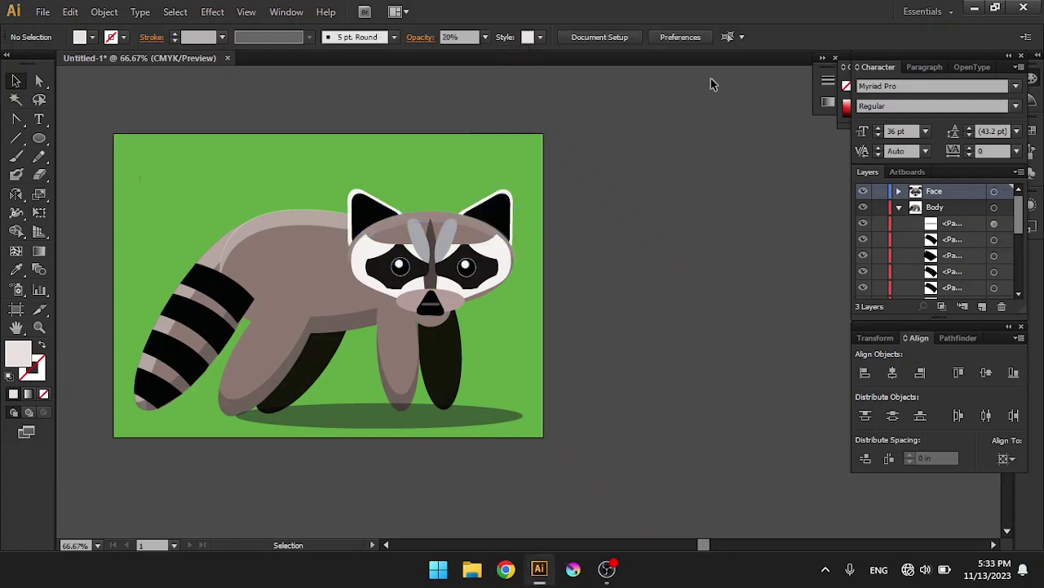
# - Place a copy of the highlight arc over the muzzle and check the whole raccoon
pyautogui.moveTo(408, 302); pyautogui.dragTo(638, 287)
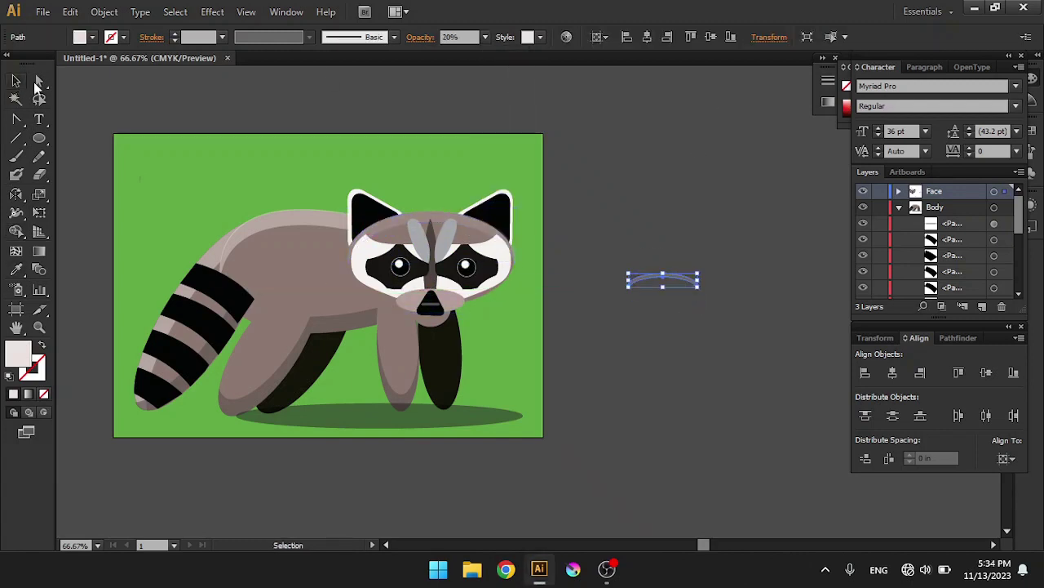
pyautogui.moveTo(451, 302); pyautogui.dragTo(451, 300)
pyautogui.hotkey('ctrl', '=')
pyautogui.hotkey('ctrl', '=')
pyautogui.hotkey('ctrl', '=')
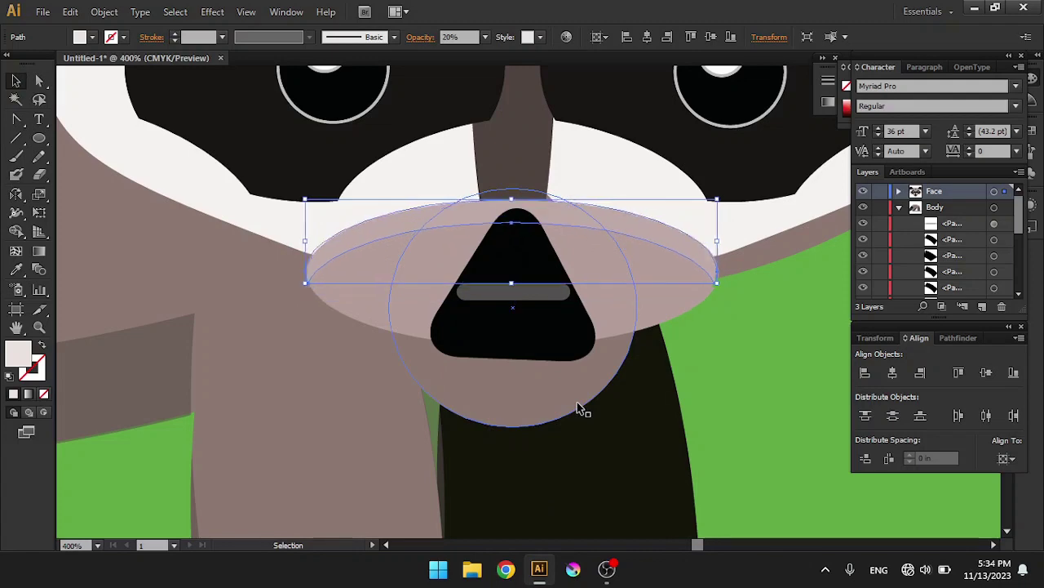
pyautogui.hotkey('ctrl', '0')
pyautogui.click(205, 180)
pyautogui.hotkey('ctrl', '1')
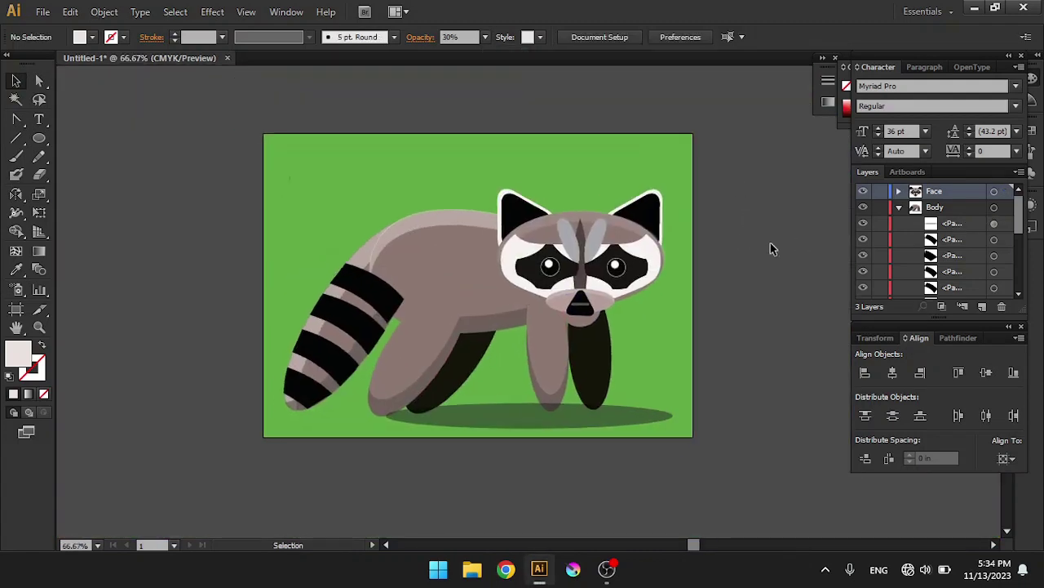